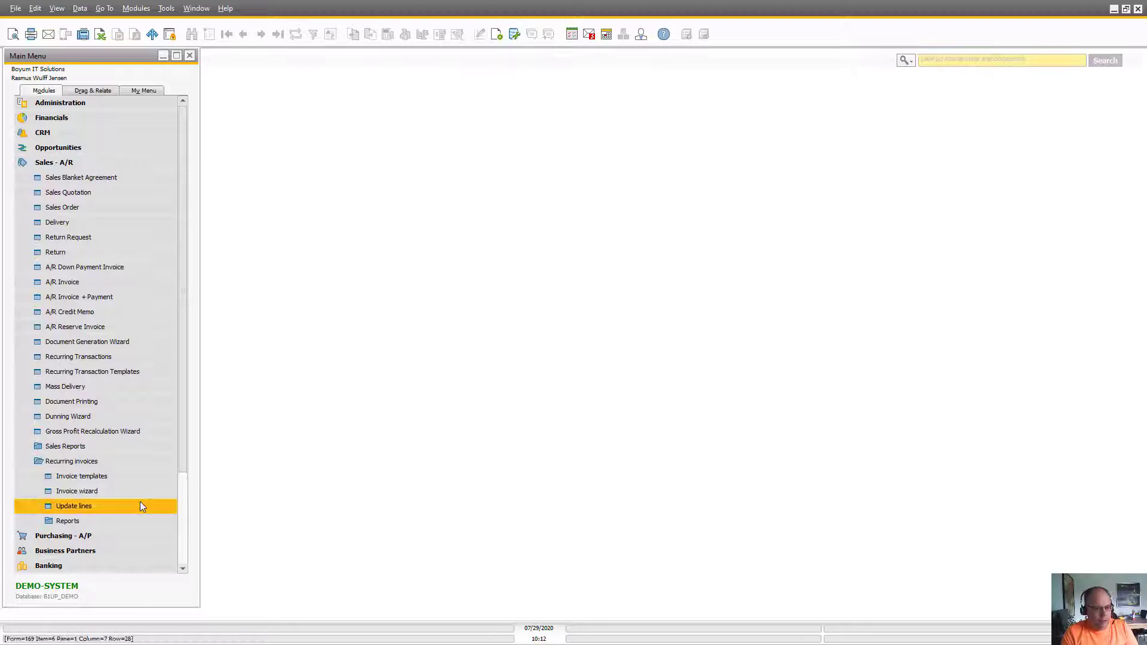
# Browse invoice templates to template 20: Parameter Technology, 3 Month Subscription at 25.00.
pyautogui.click(104, 477)
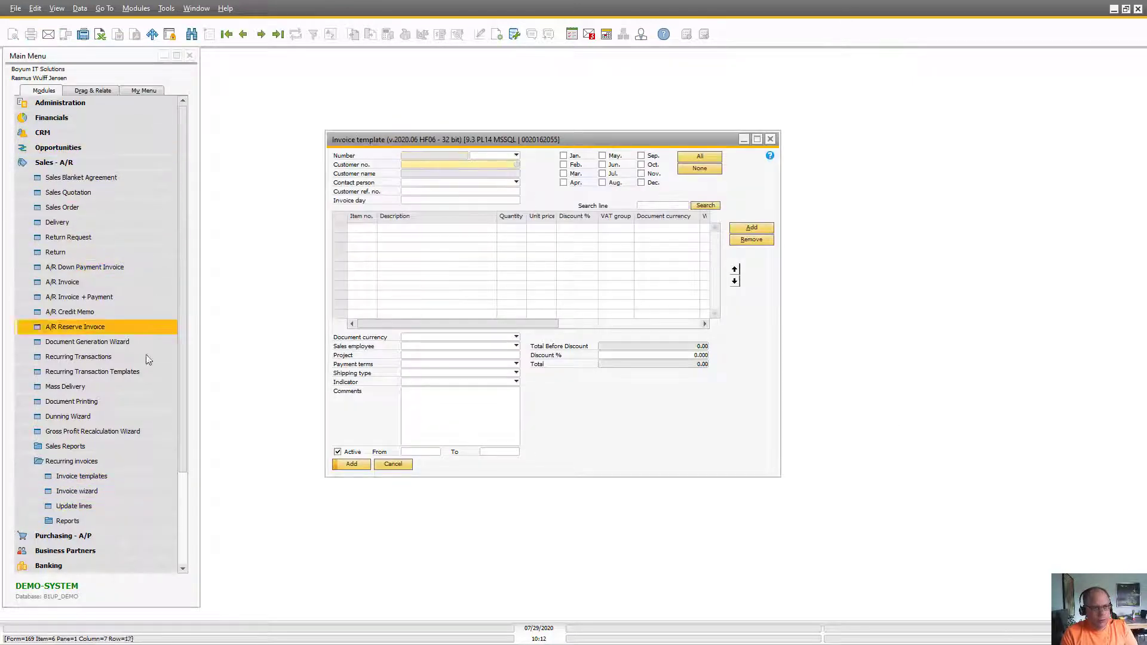
pyautogui.click(401, 277)
pyautogui.hotkey('ctrl', 'pagedown')
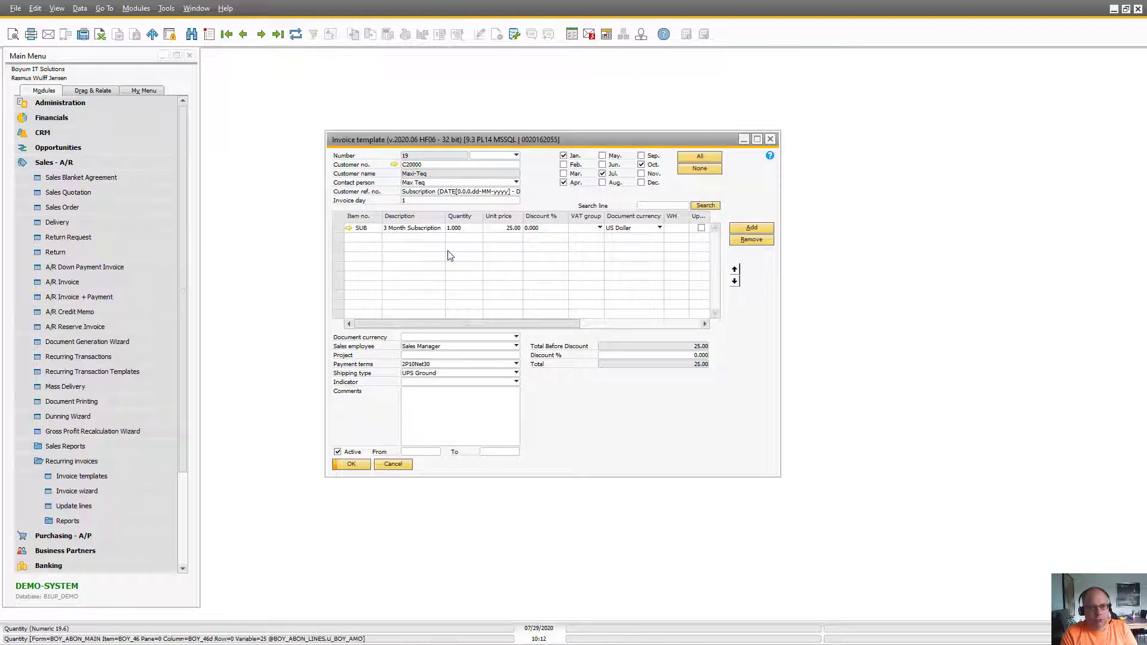
pyautogui.hotkey('ctrl', 'pagedown')
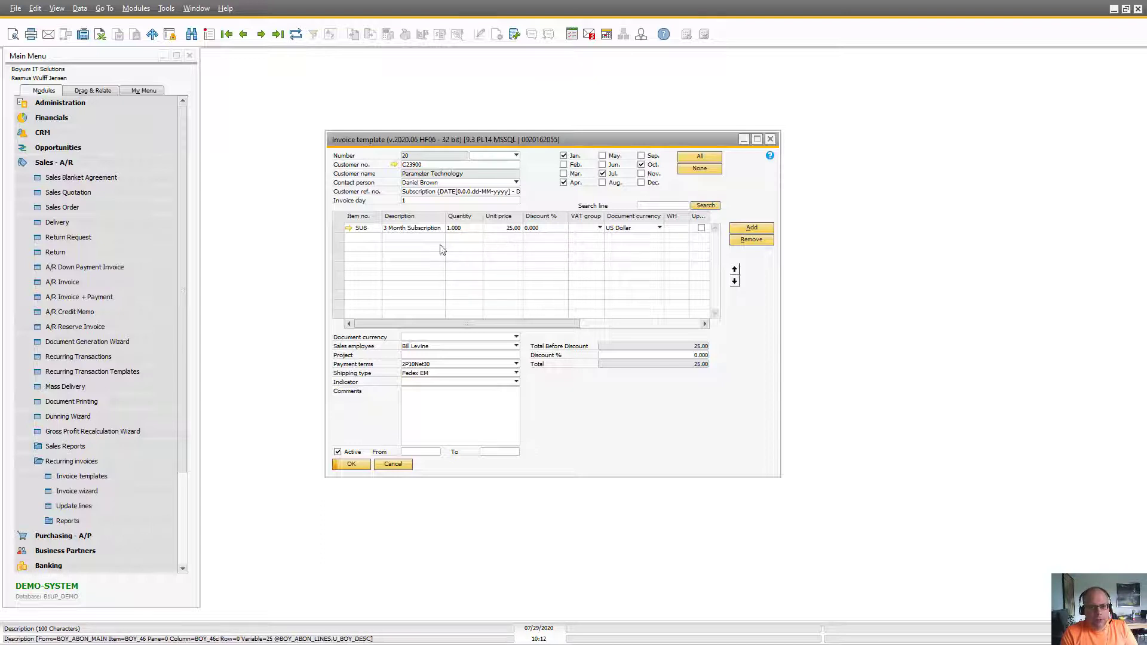
# Rename item SUB to '3 Month Premium Subscription' with Regular Sales Price 27.00.
pyautogui.click(349, 229)
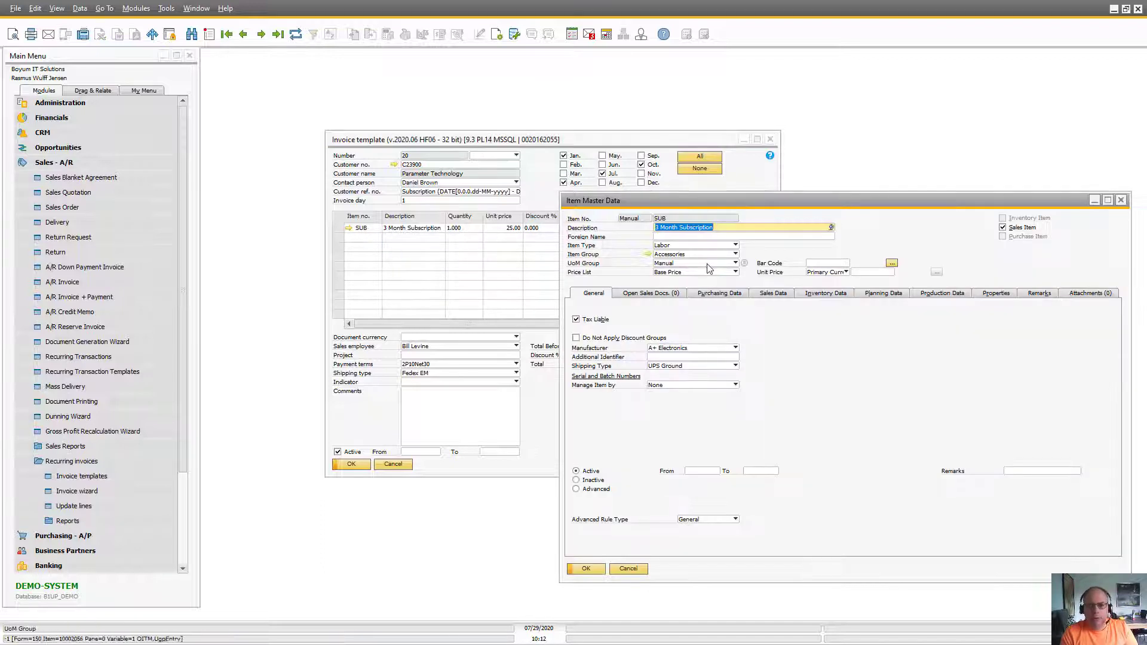
pyautogui.click(714, 265)
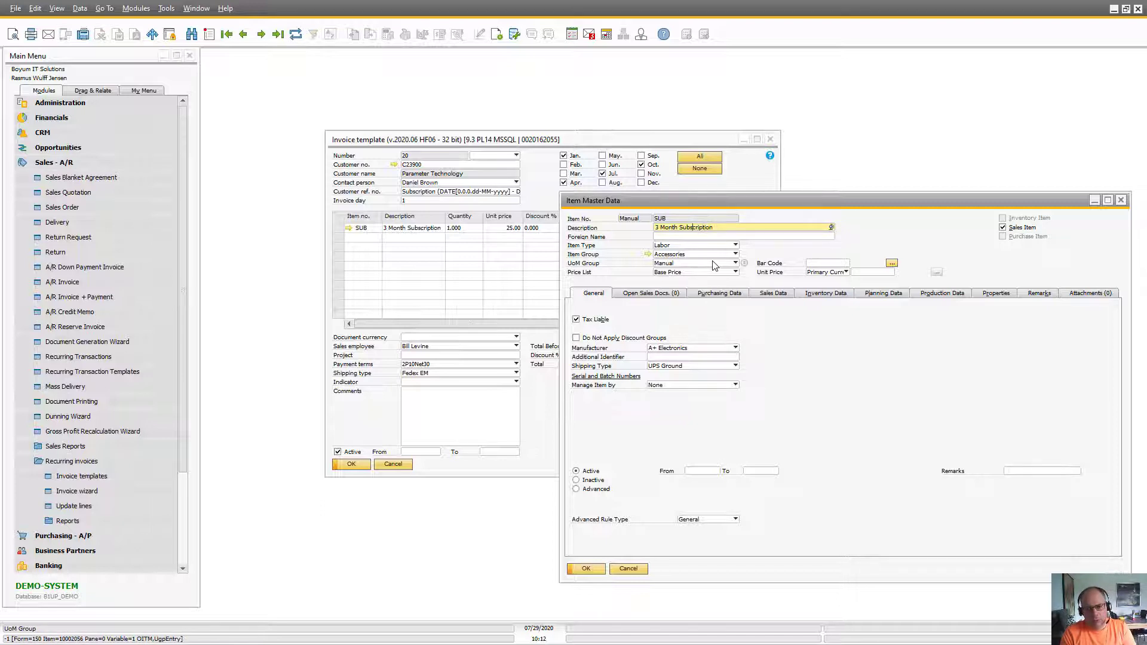
pyautogui.write('Premiu')
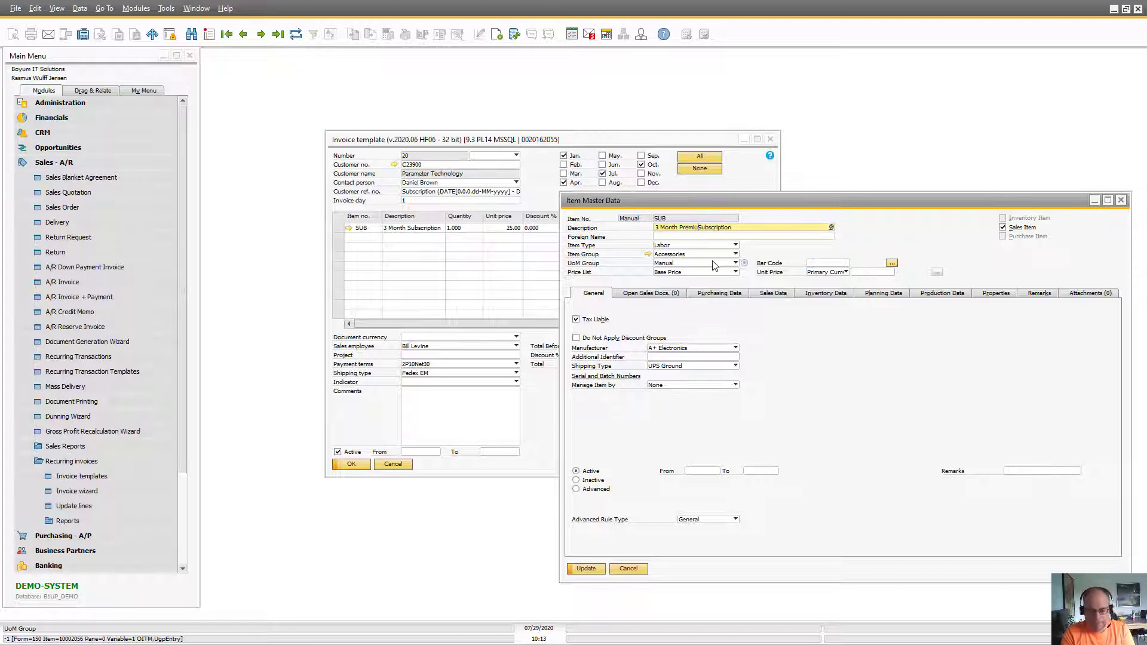
pyautogui.write('m')
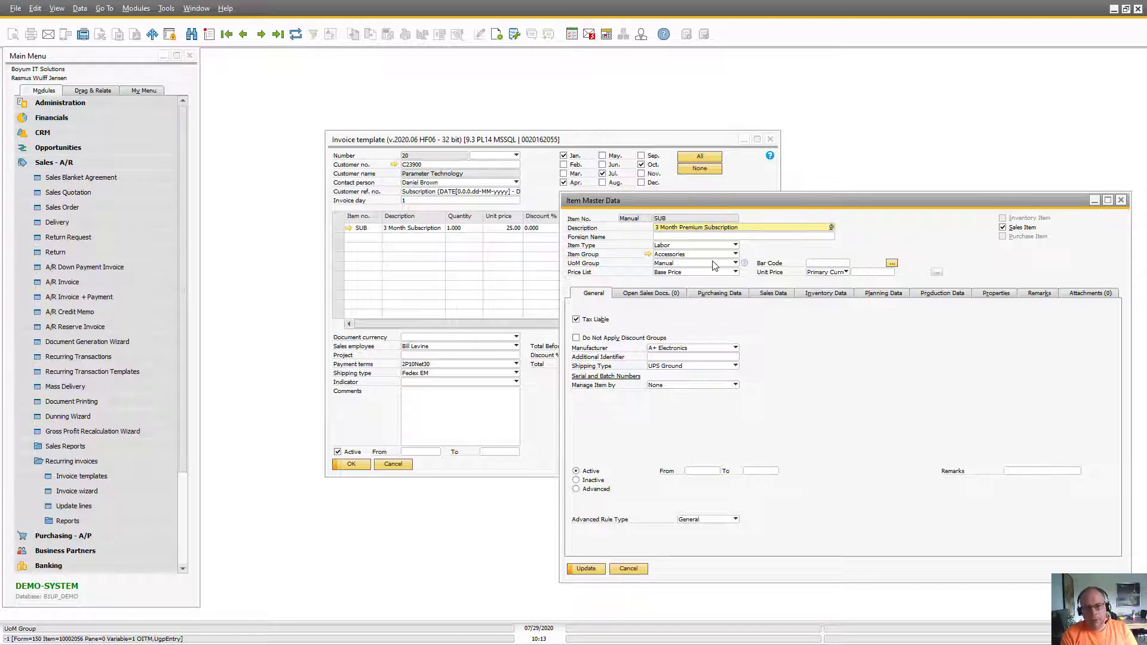
pyautogui.click(701, 273)
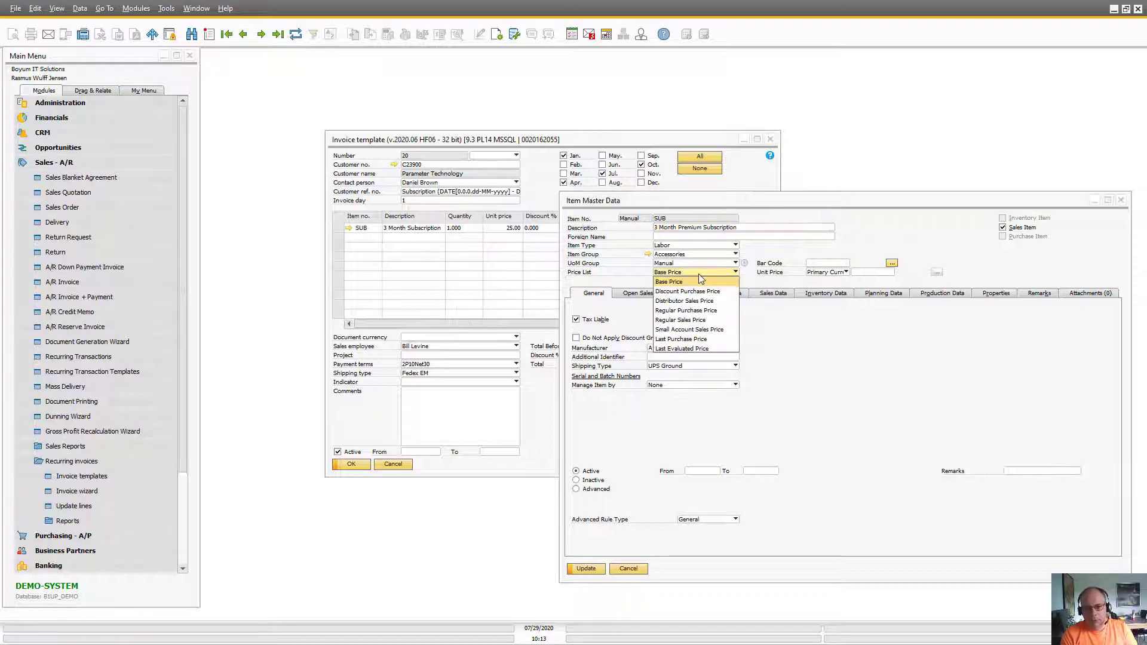
pyautogui.click(677, 321)
pyautogui.click(860, 276)
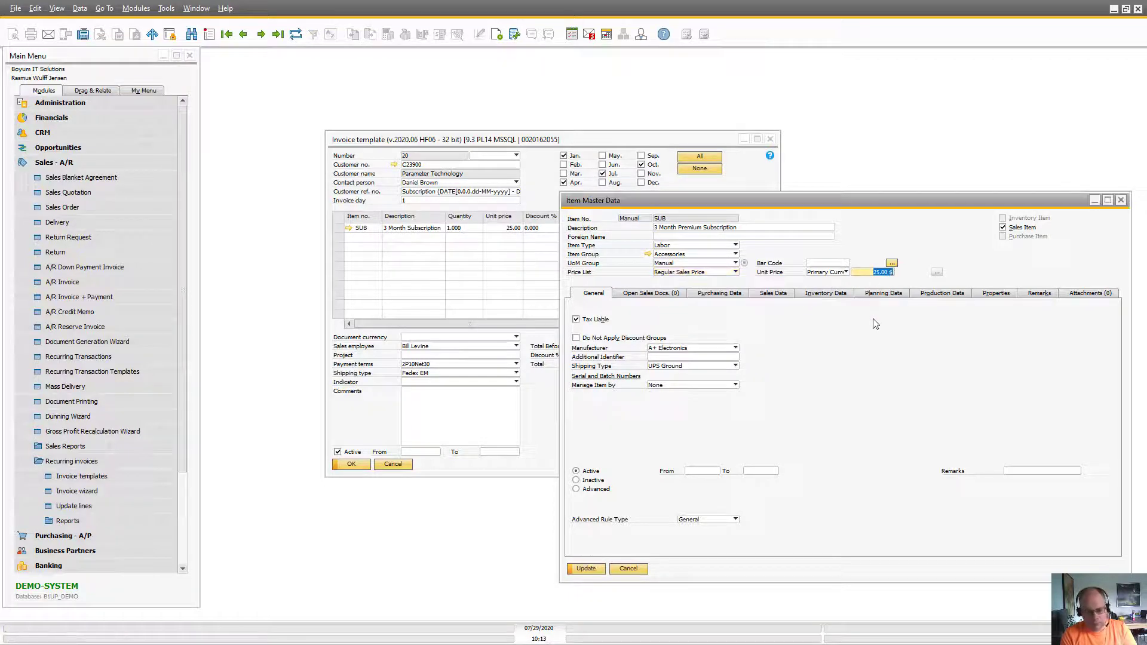
pyautogui.write('2')
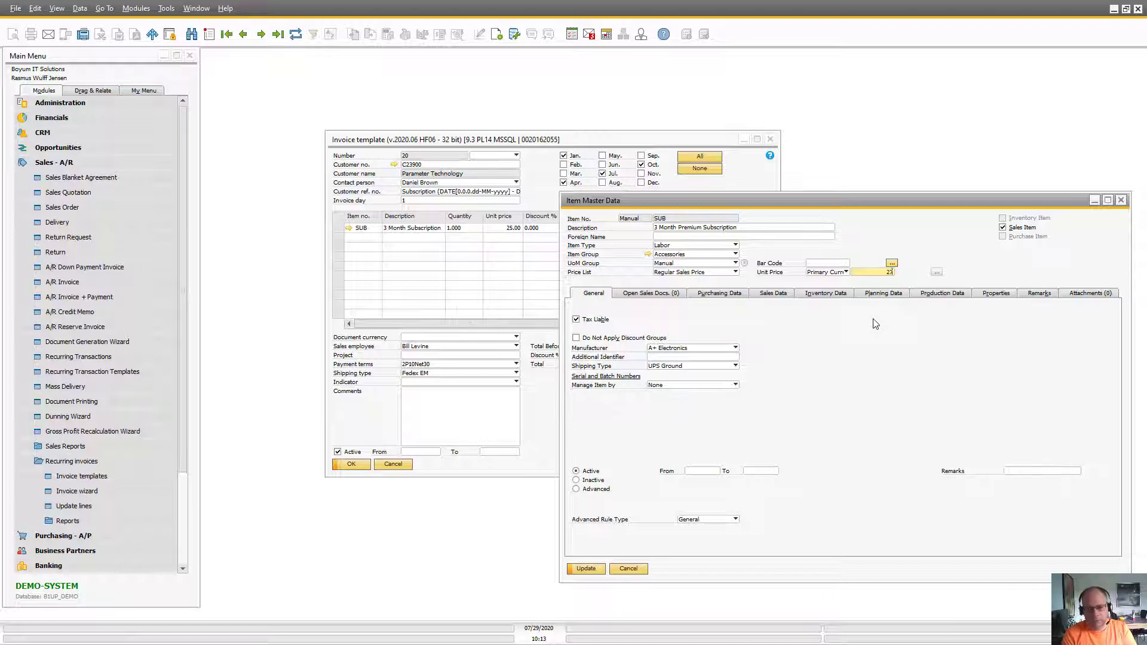
pyautogui.write('7.00 $')
pyautogui.press('Return')
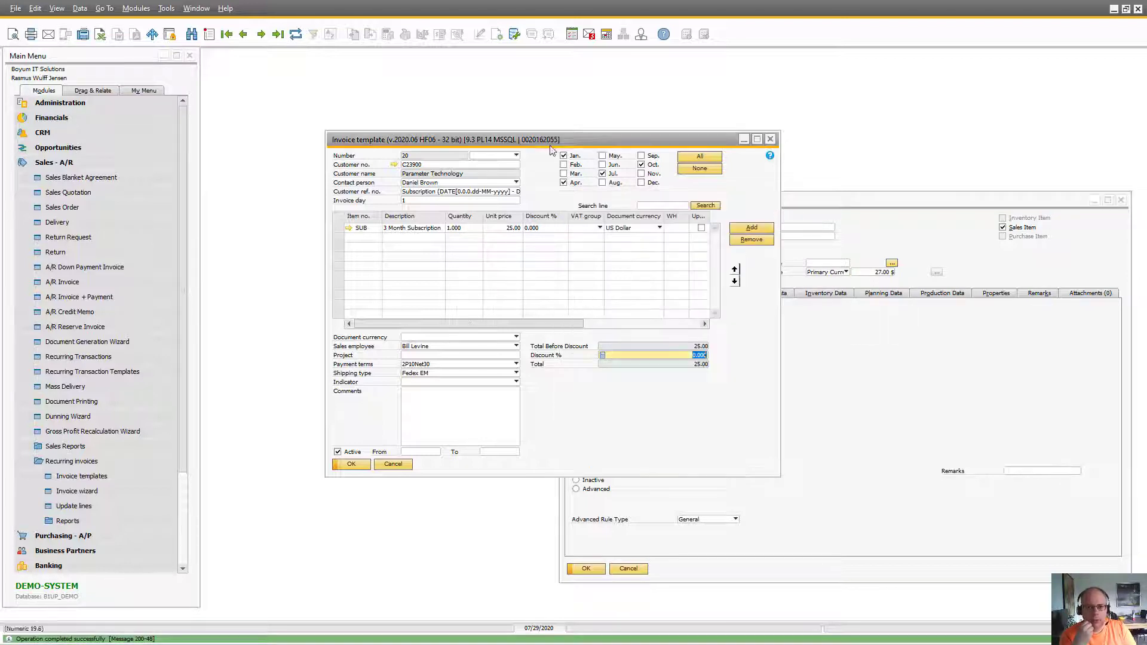
# Flag template 20's SUB subscription line for update and save it.
pyautogui.moveTo(529, 141); pyautogui.dragTo(452, 99)
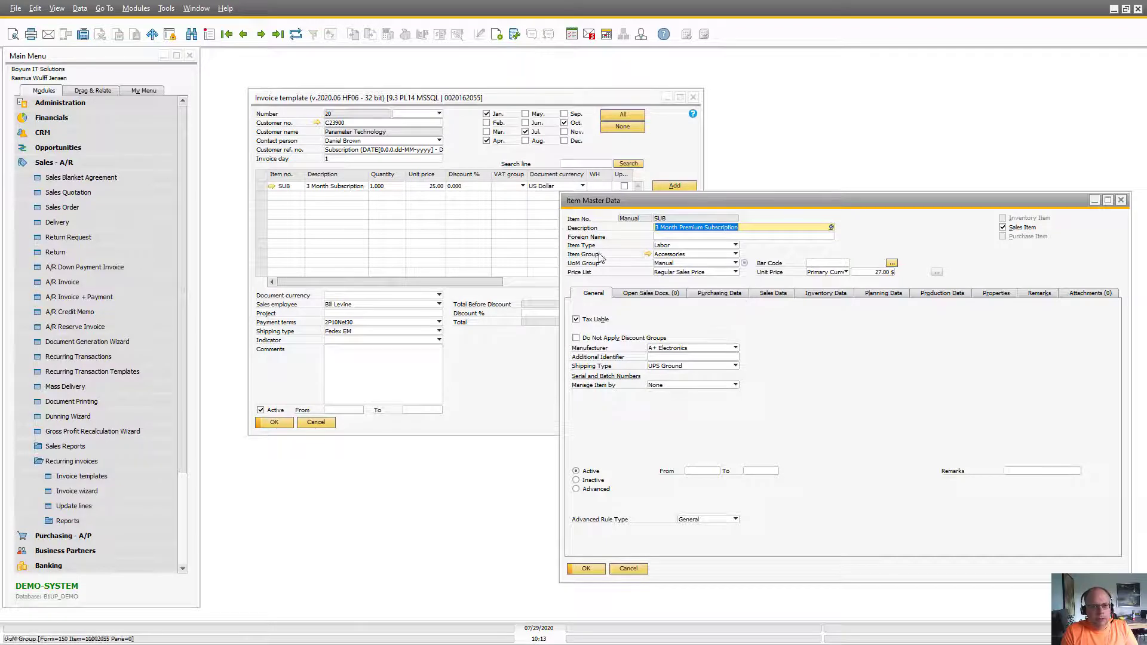
pyautogui.click(484, 112)
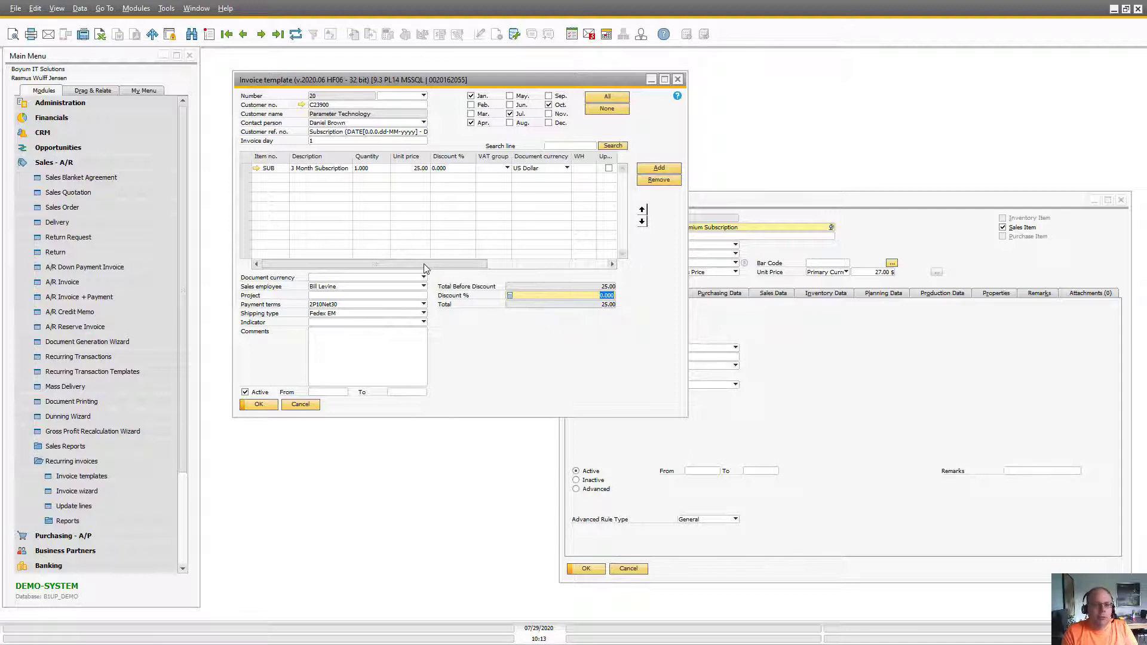
pyautogui.moveTo(424, 267); pyautogui.dragTo(455, 267)
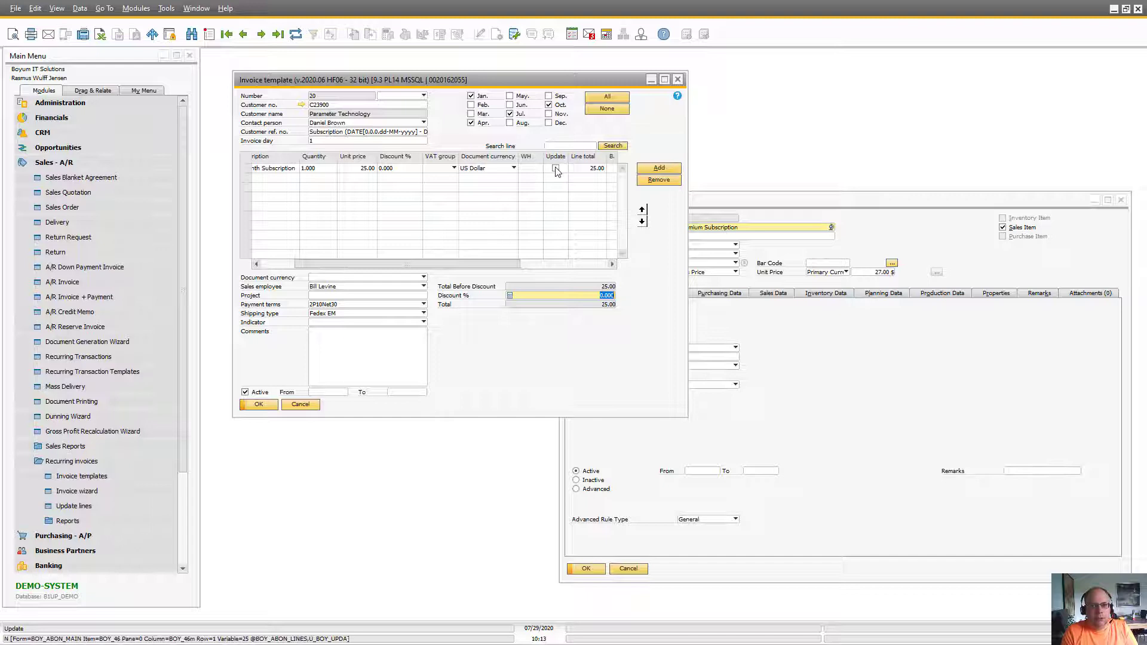
pyautogui.click(557, 170)
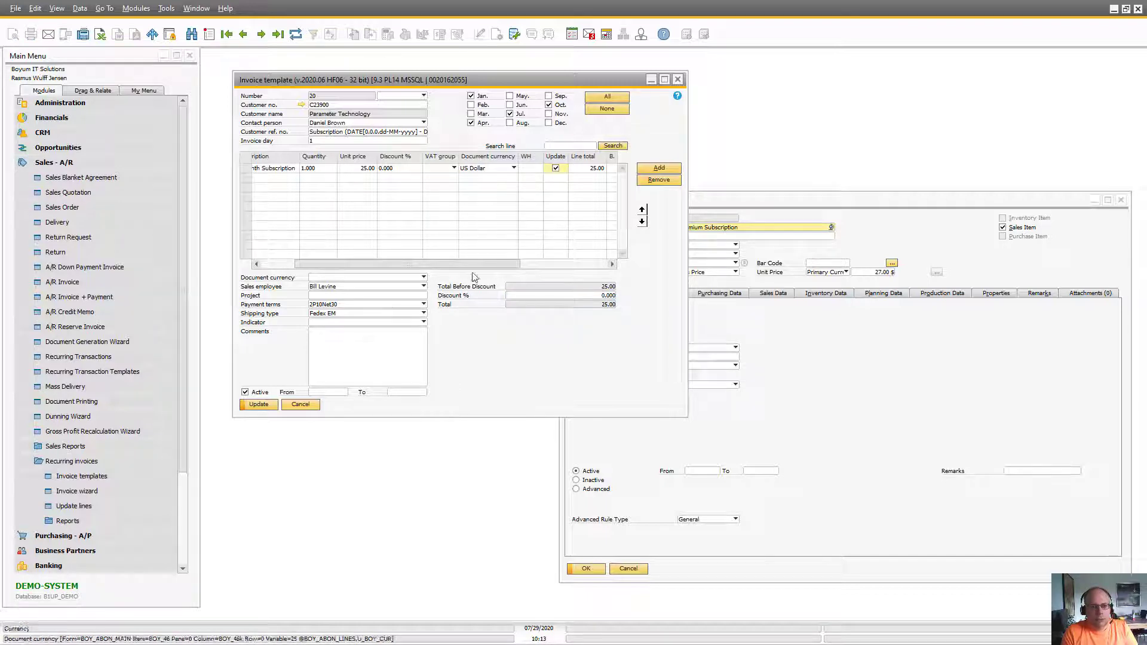
pyautogui.click(259, 403)
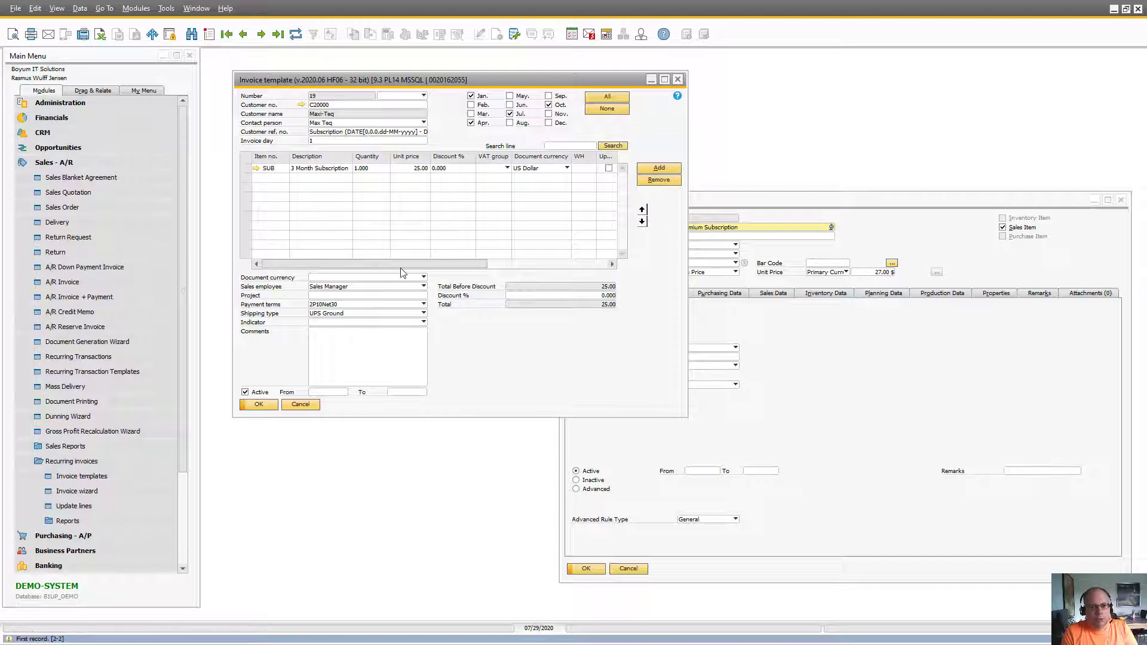
pyautogui.moveTo(403, 265); pyautogui.dragTo(458, 264)
# Flag template 19's (Maxi-Teq) SUB line for update and save it.
pyautogui.click(522, 168)
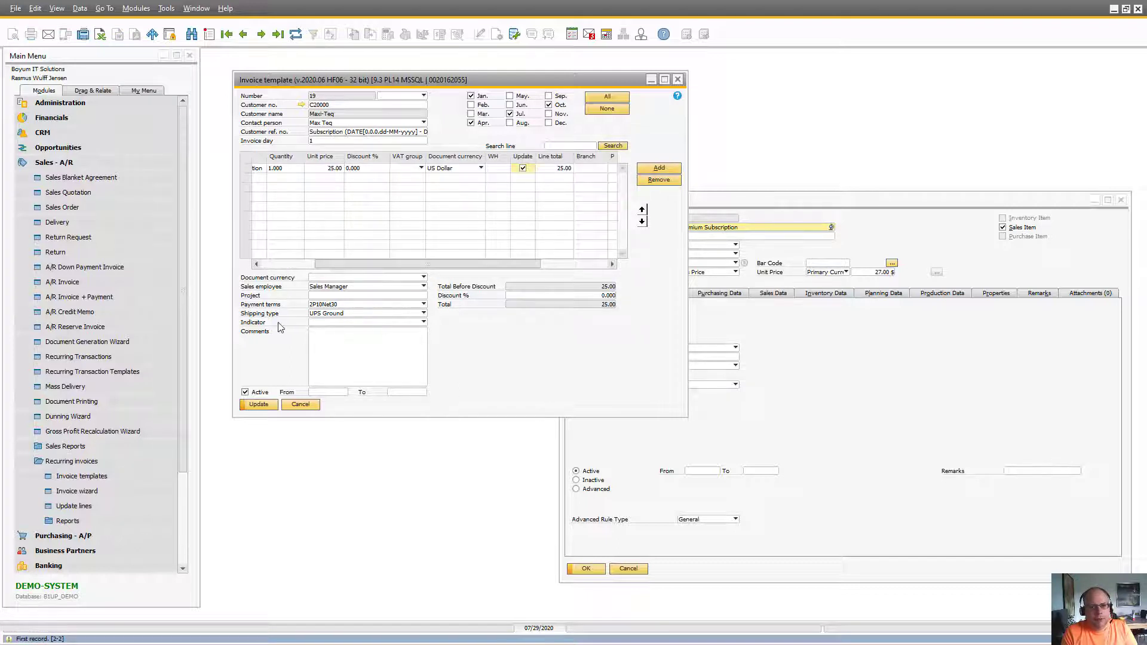
pyautogui.click(270, 406)
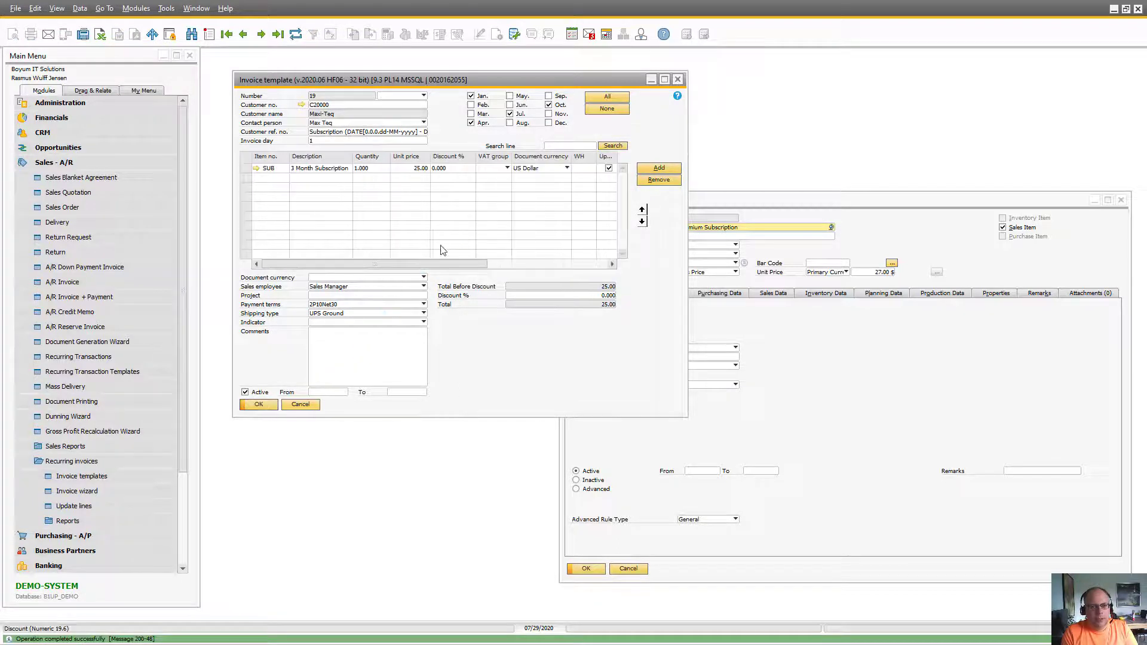
pyautogui.moveTo(404, 265); pyautogui.dragTo(377, 265)
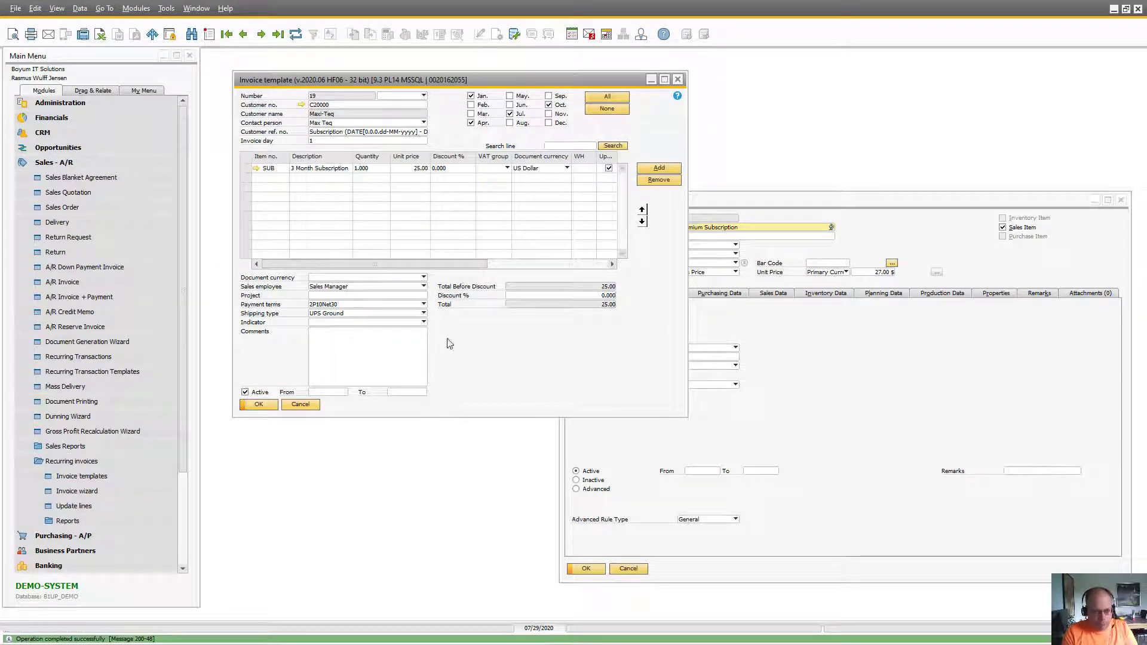
# Close the template, run Update lines, and answer the item SUB update prompt.
pyautogui.click(300, 405)
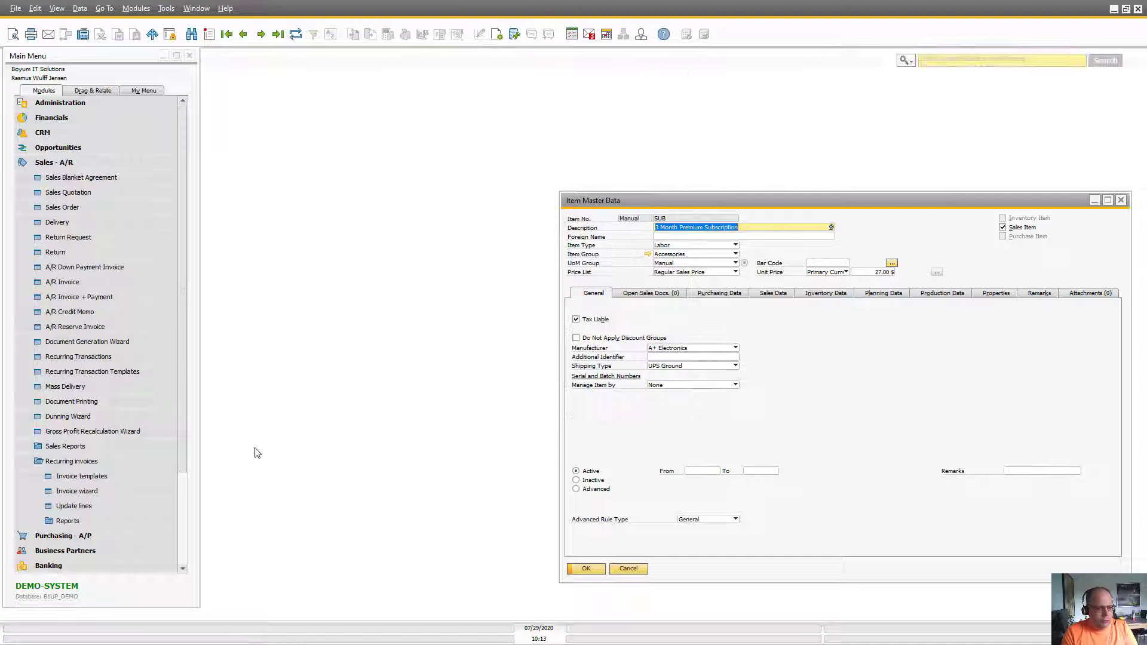
pyautogui.click(75, 507)
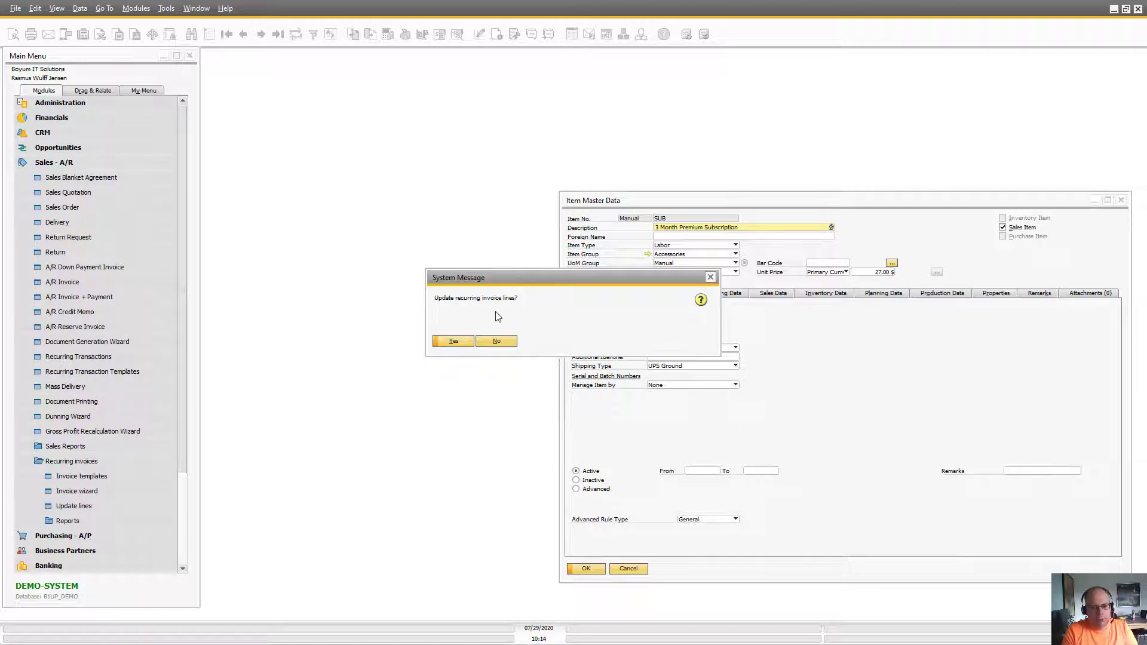
pyautogui.click(498, 343)
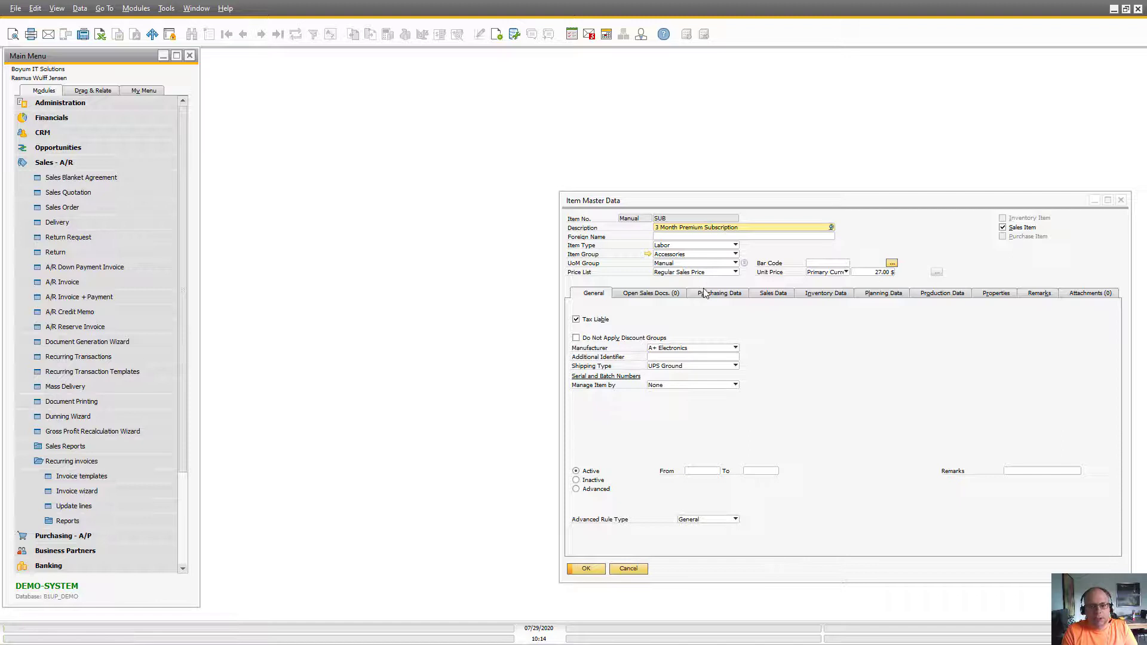
# Open Recurring invoice configuration under Administration > Add-Ons > B1 Usability Package.
pyautogui.click(62, 102)
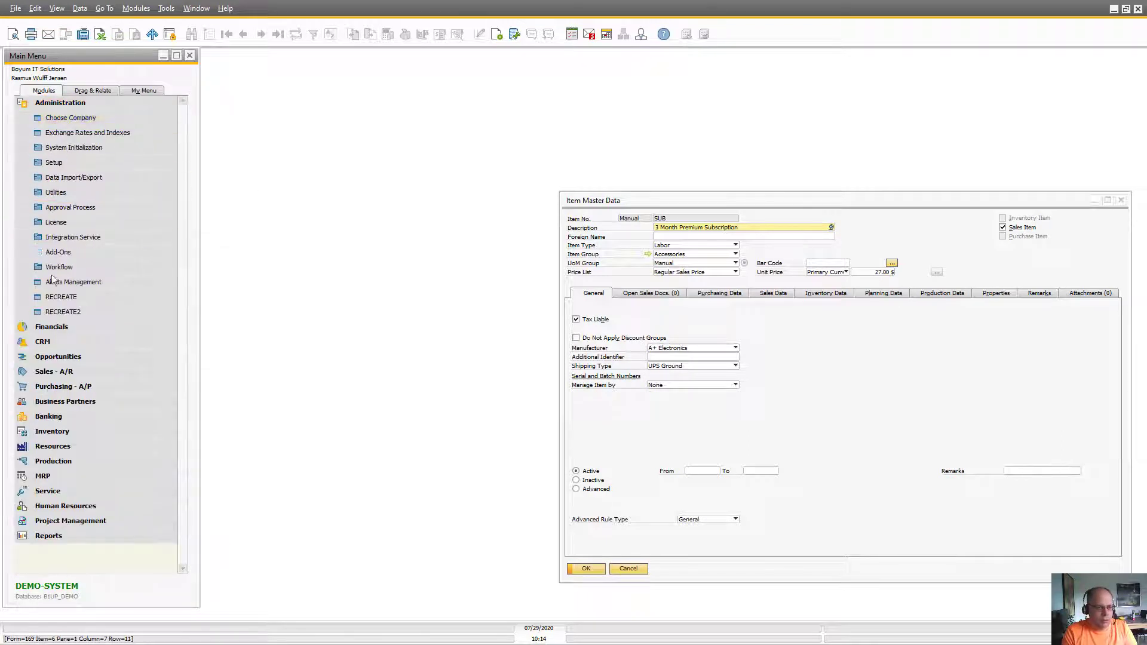
pyautogui.click(58, 252)
pyautogui.click(81, 311)
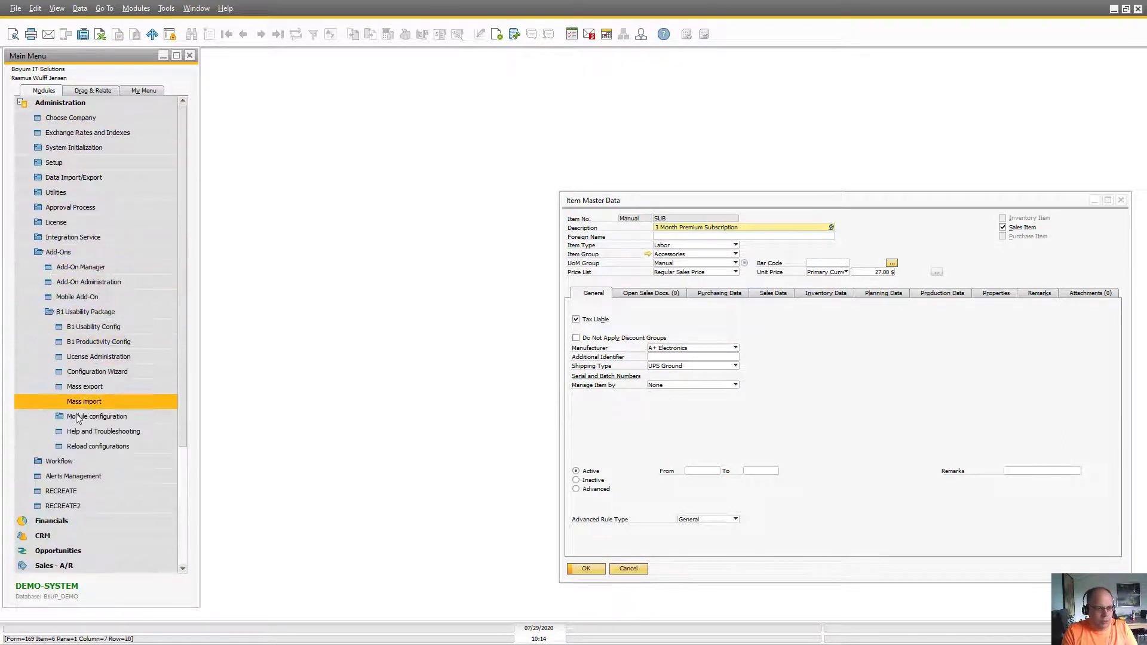
pyautogui.click(79, 417)
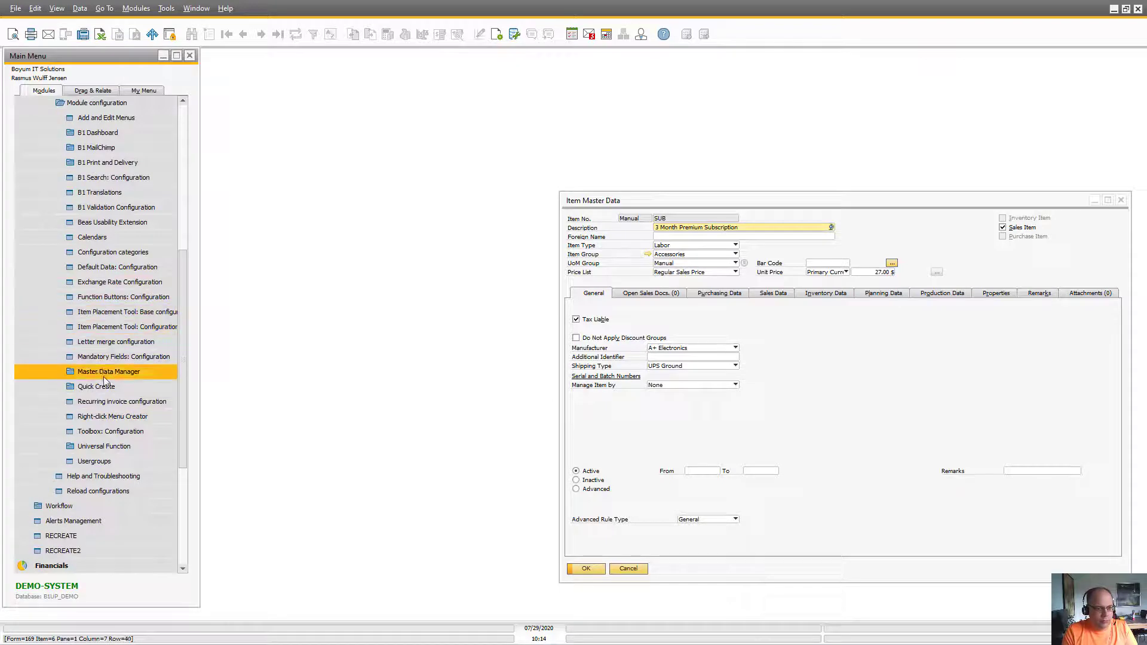
pyautogui.click(114, 410)
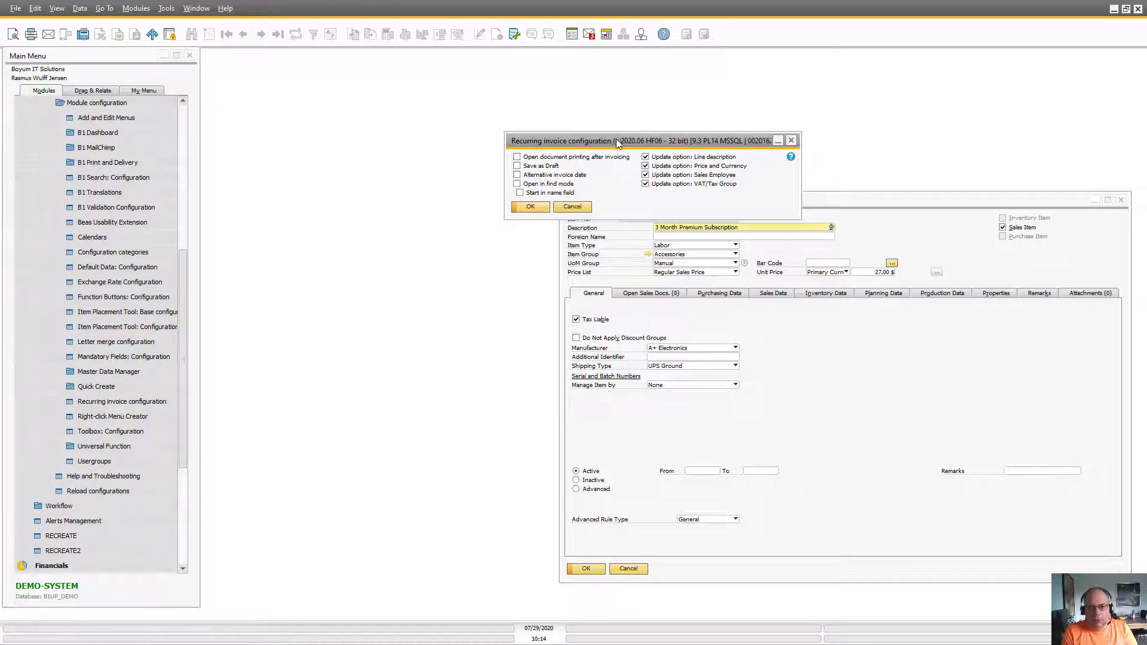
# Keep line description, price, sales employee and VAT updates enabled and save.
pyautogui.moveTo(618, 144); pyautogui.dragTo(490, 100)
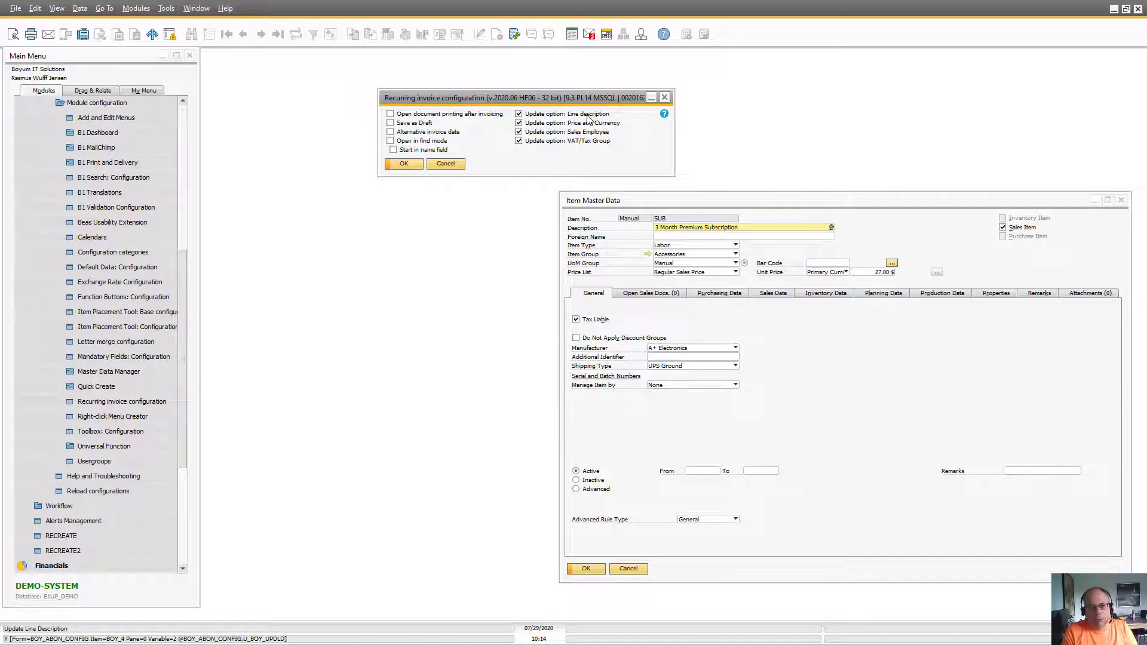
pyautogui.click(519, 115)
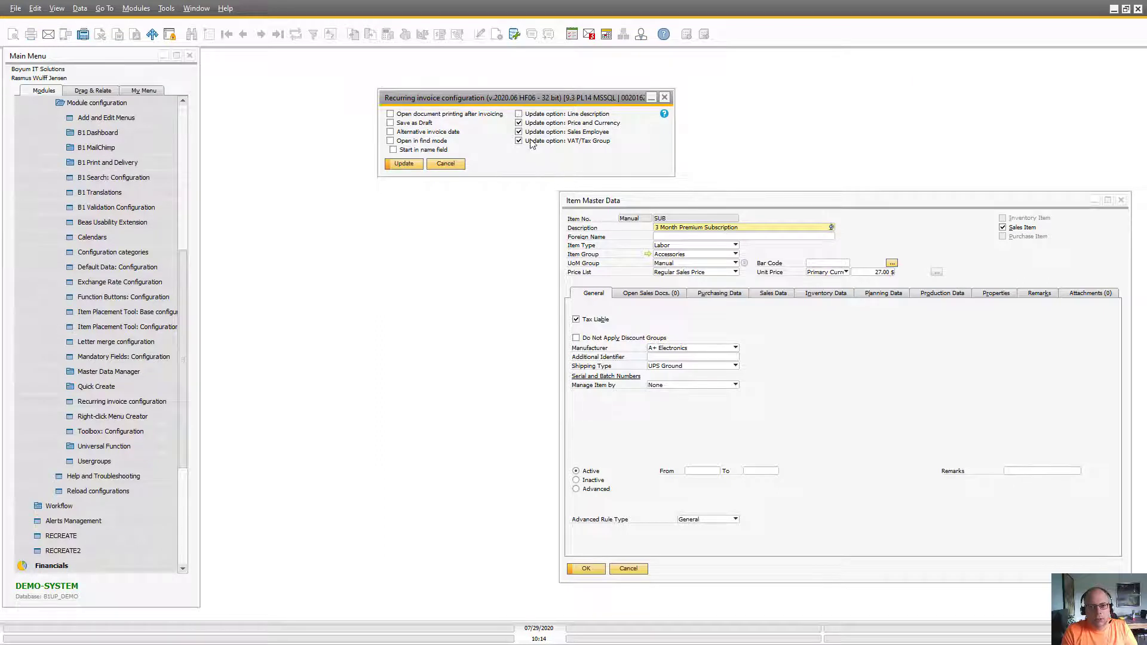
pyautogui.click(518, 113)
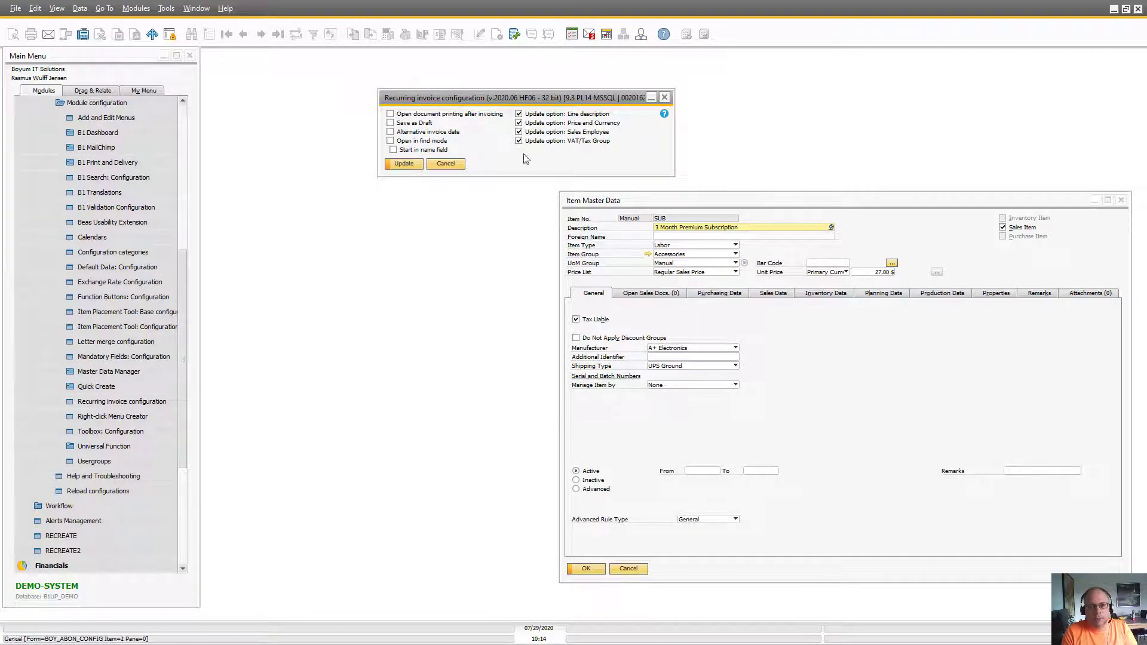
pyautogui.click(401, 164)
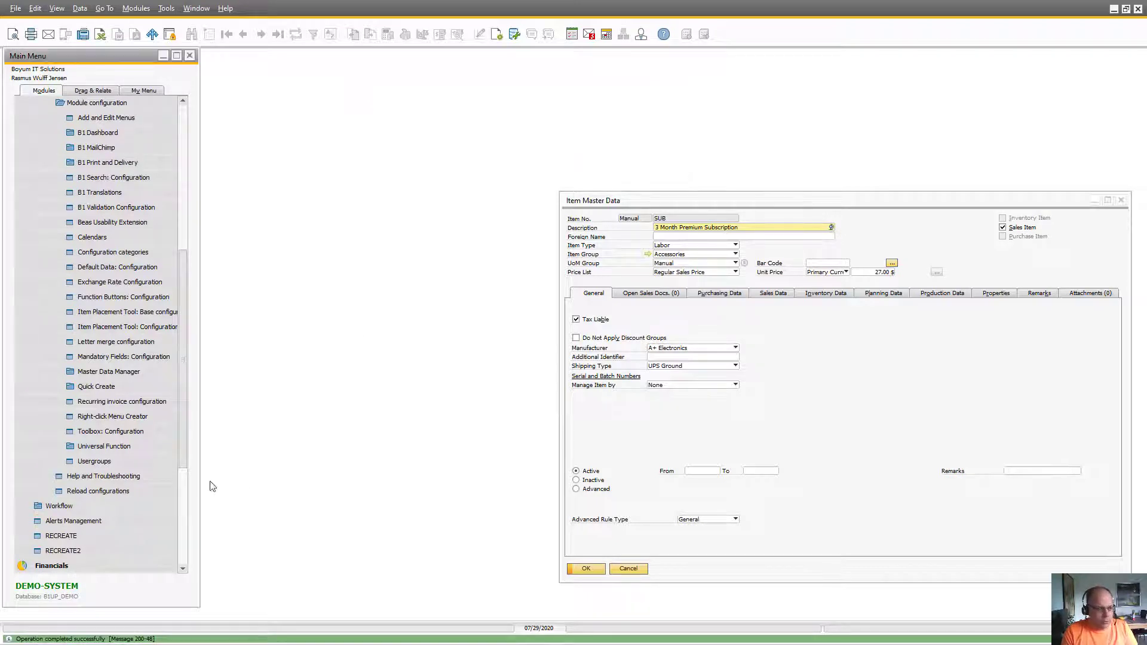
pyautogui.scroll(-2, 108, 404)
pyautogui.scroll(-2, 100, 452)
pyautogui.scroll(-1, 86, 485)
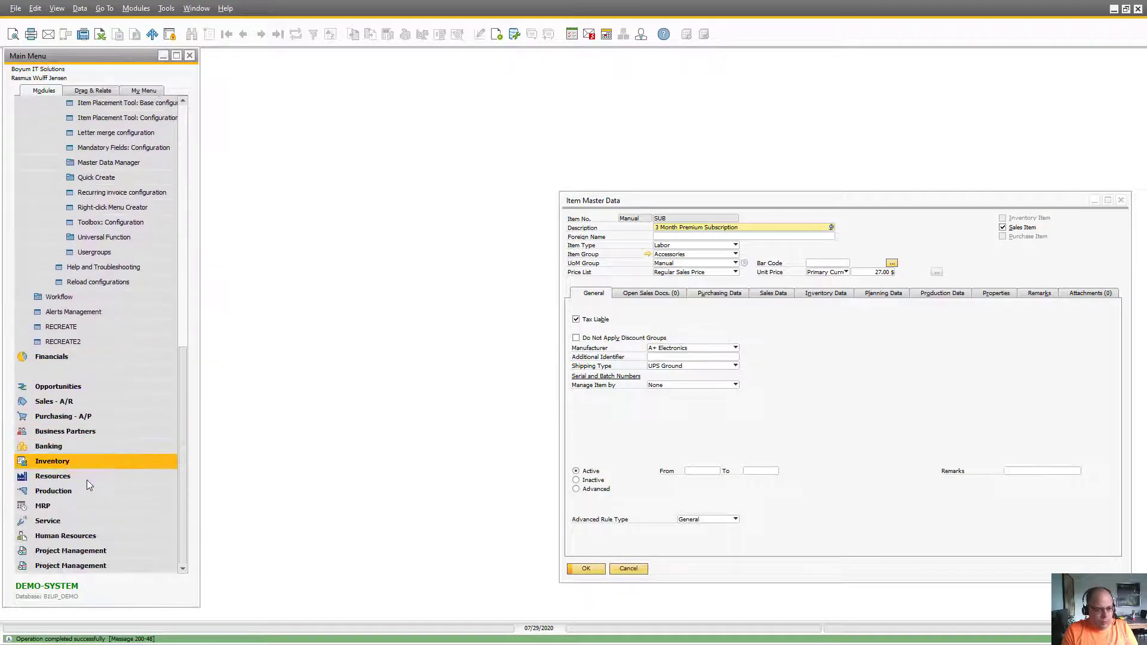
# Confirm Update lines, then reopen templates showing the 3 Month Premium Subscription line.
pyautogui.click(54, 401)
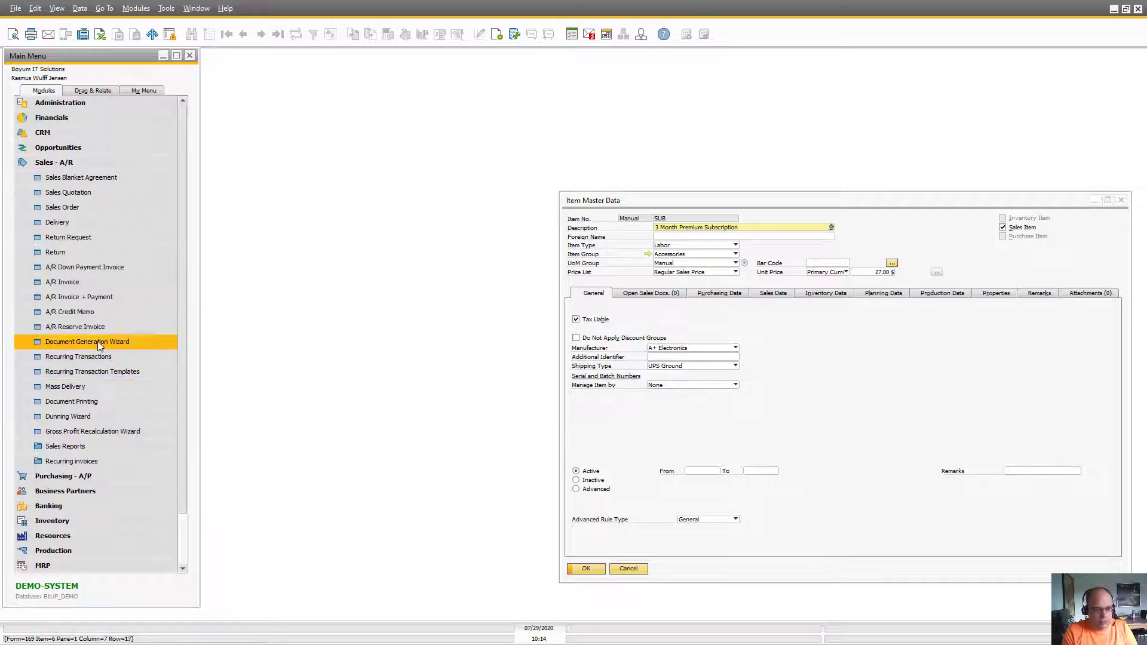
pyautogui.scroll(-1, 55, 380)
pyautogui.scroll(-1, 56, 382)
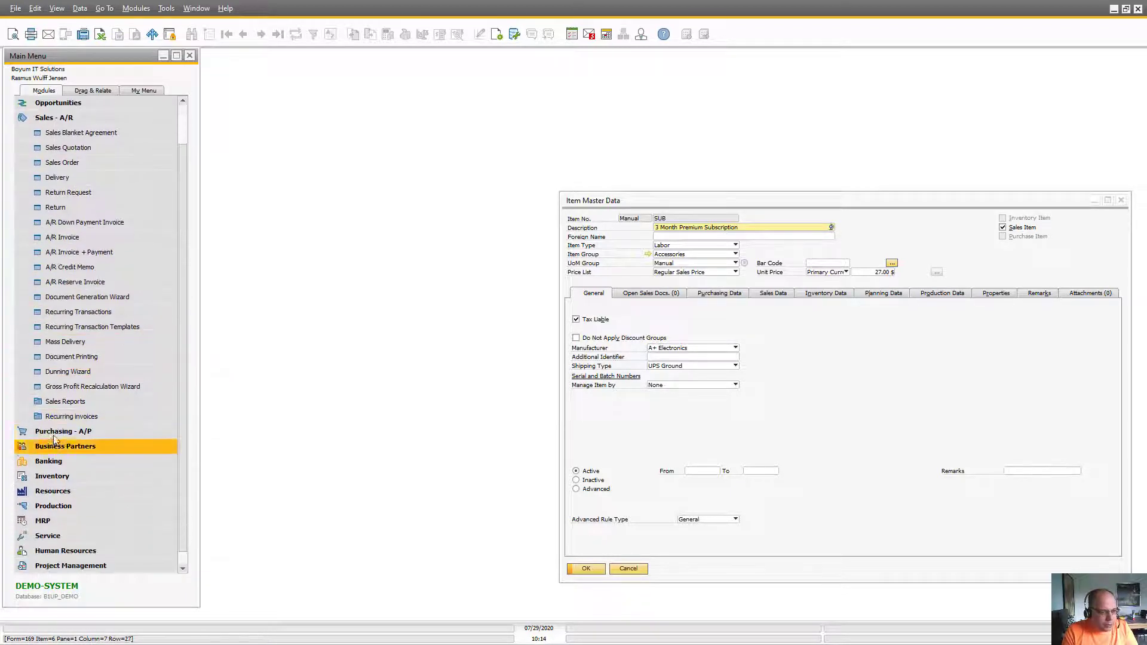
pyautogui.click(64, 432)
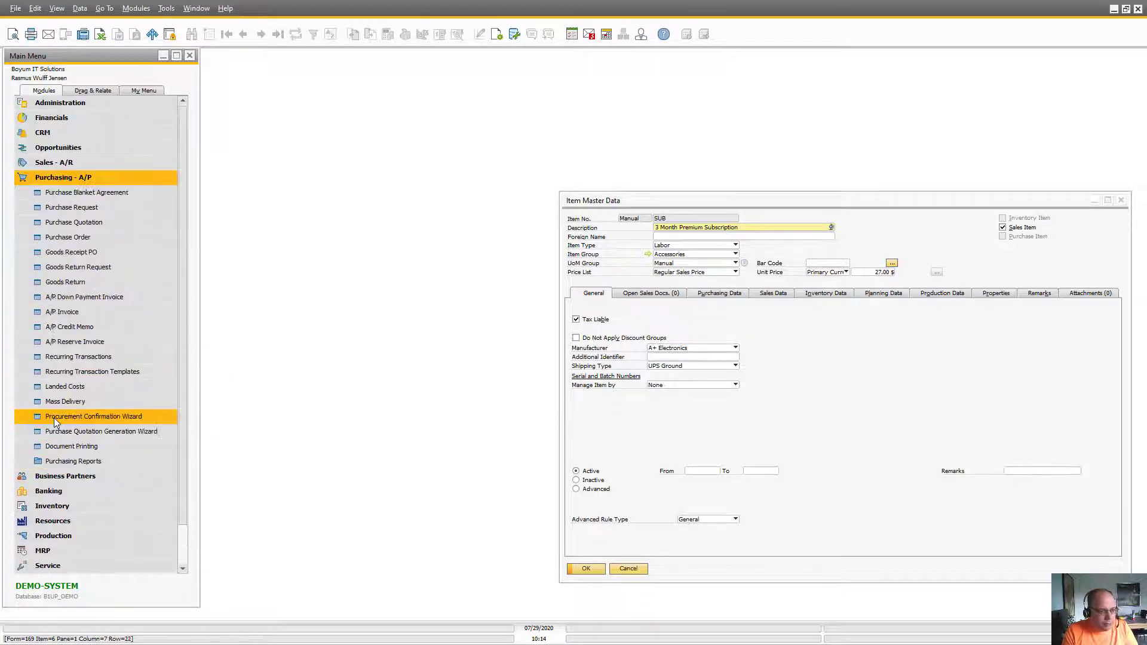
pyautogui.click(34, 165)
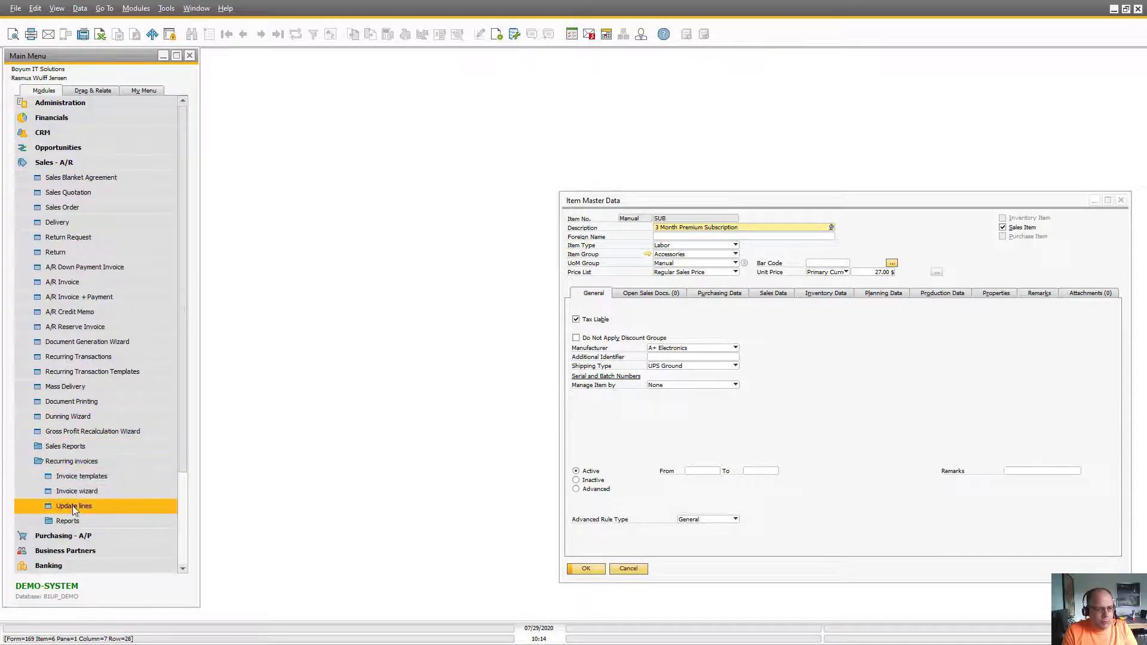
pyautogui.click(74, 506)
pyautogui.click(434, 348)
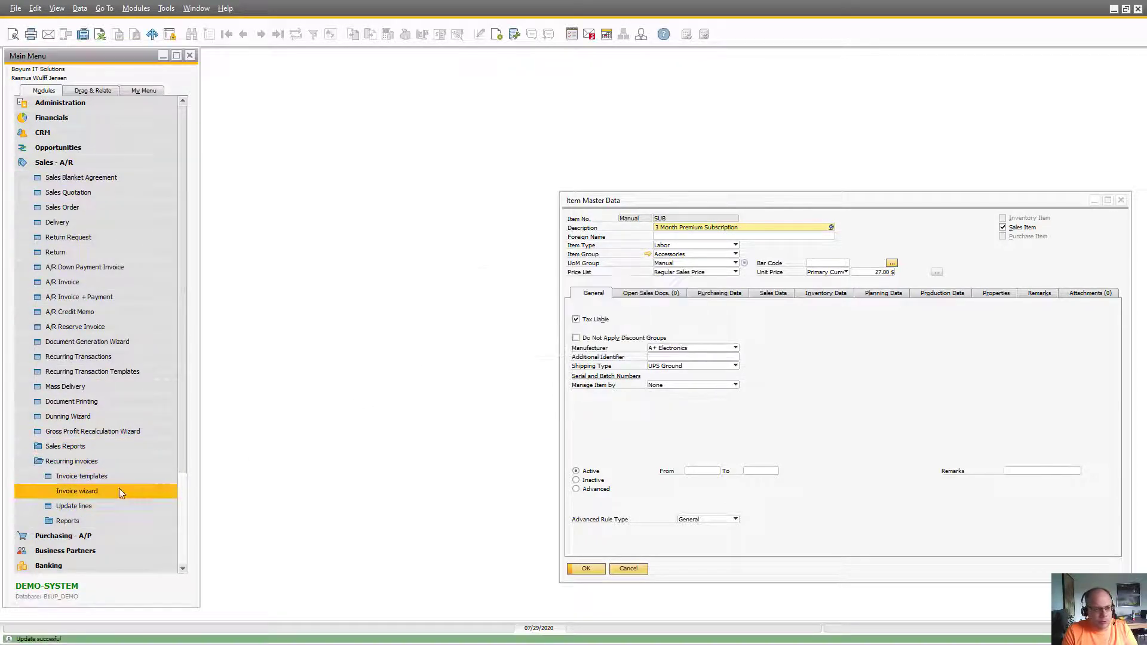
pyautogui.click(96, 477)
pyautogui.hotkey('ctrl', 'pagedown')
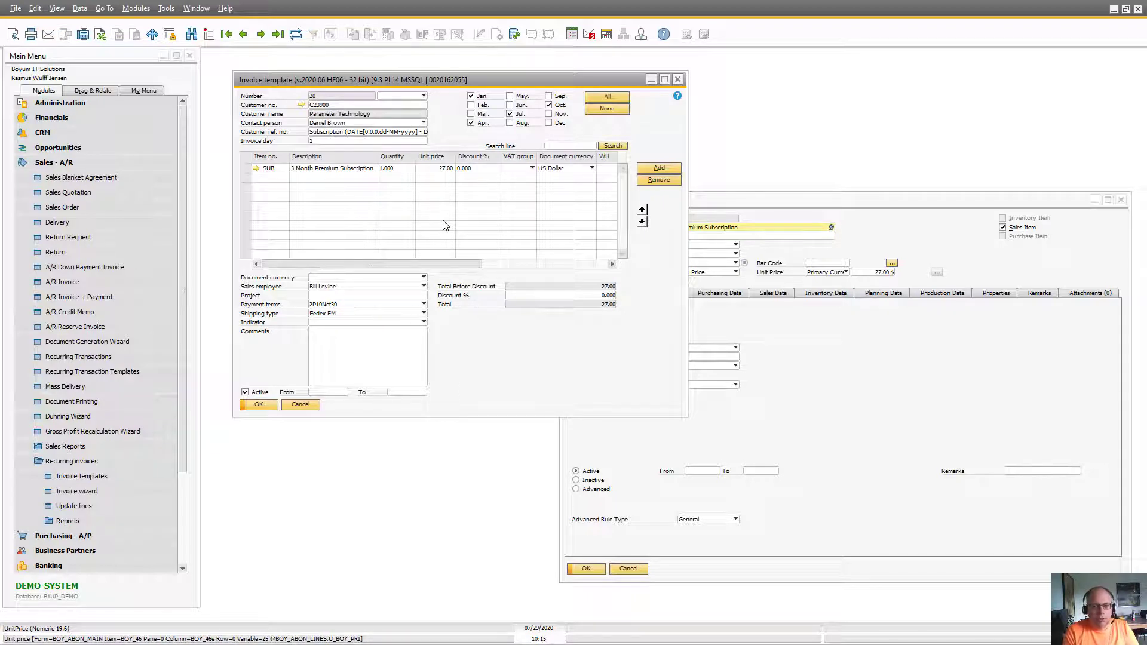
pyautogui.moveTo(455, 265); pyautogui.dragTo(539, 273)
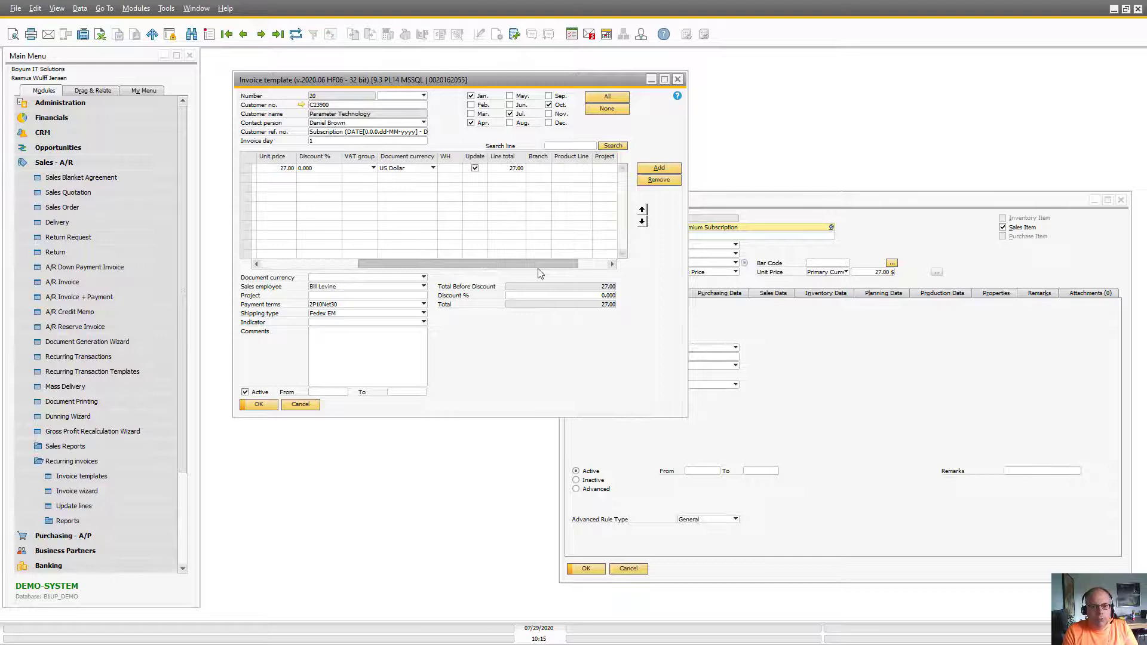
# Restore the template's item columns and open the Invoice wizard for July 2020, day 1.
pyautogui.click(591, 172)
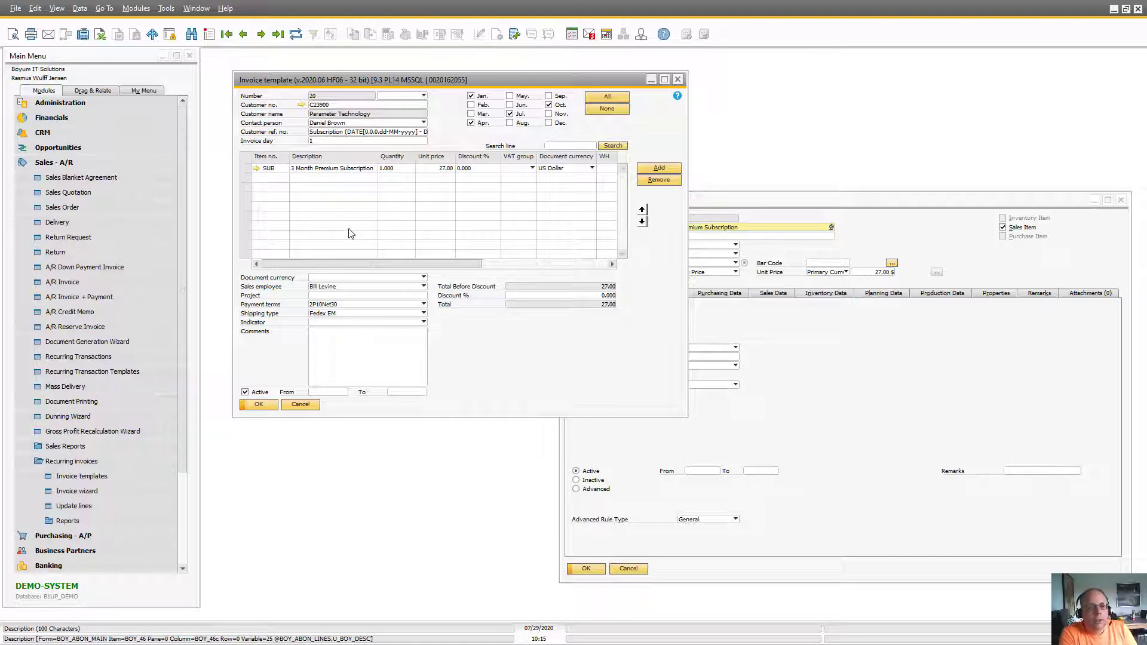
pyautogui.click(76, 491)
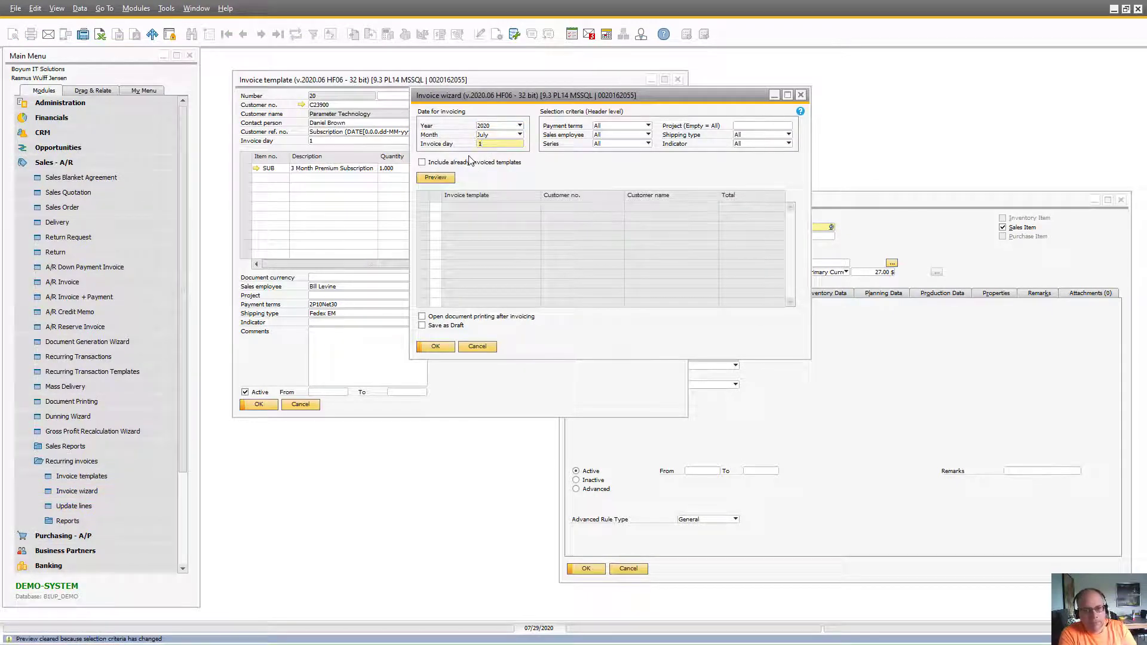
# Preview templates 19 and 20 at 27.00, including already-invoiced ones, and answer the prompt.
pyautogui.click(434, 163)
pyautogui.click(434, 179)
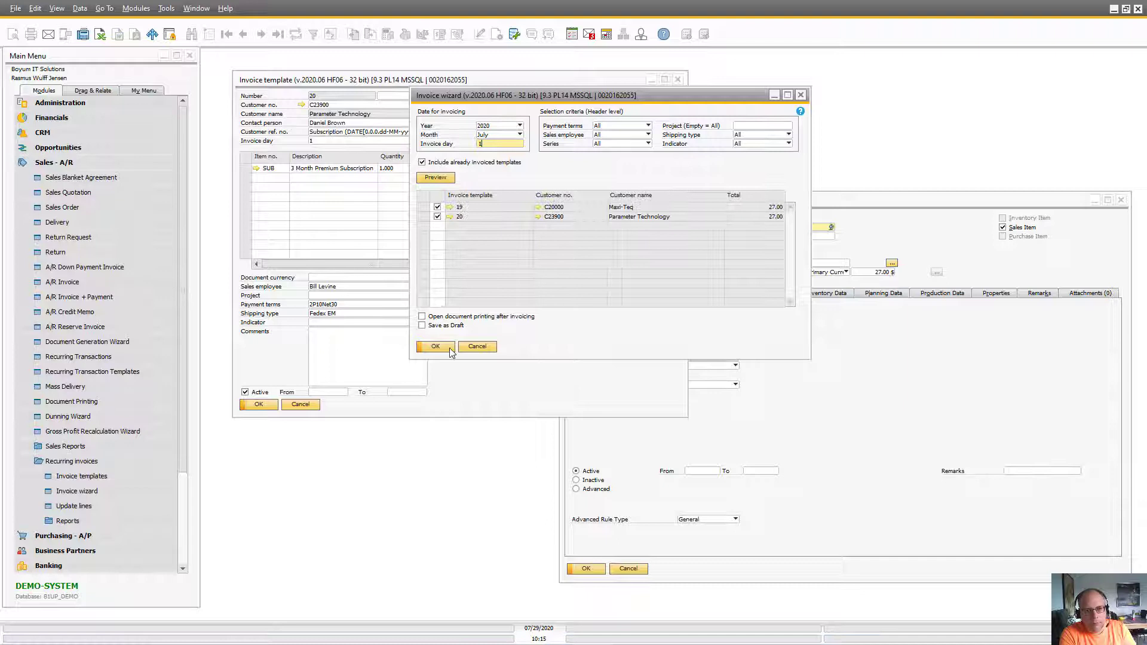
pyautogui.click(444, 349)
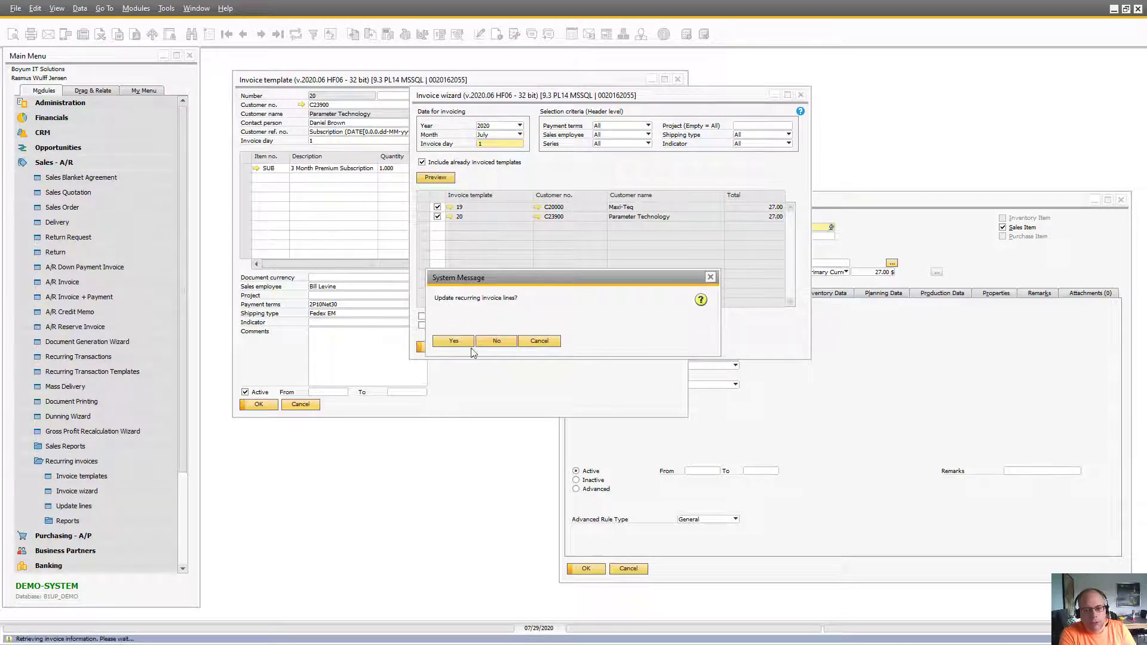
pyautogui.click(533, 343)
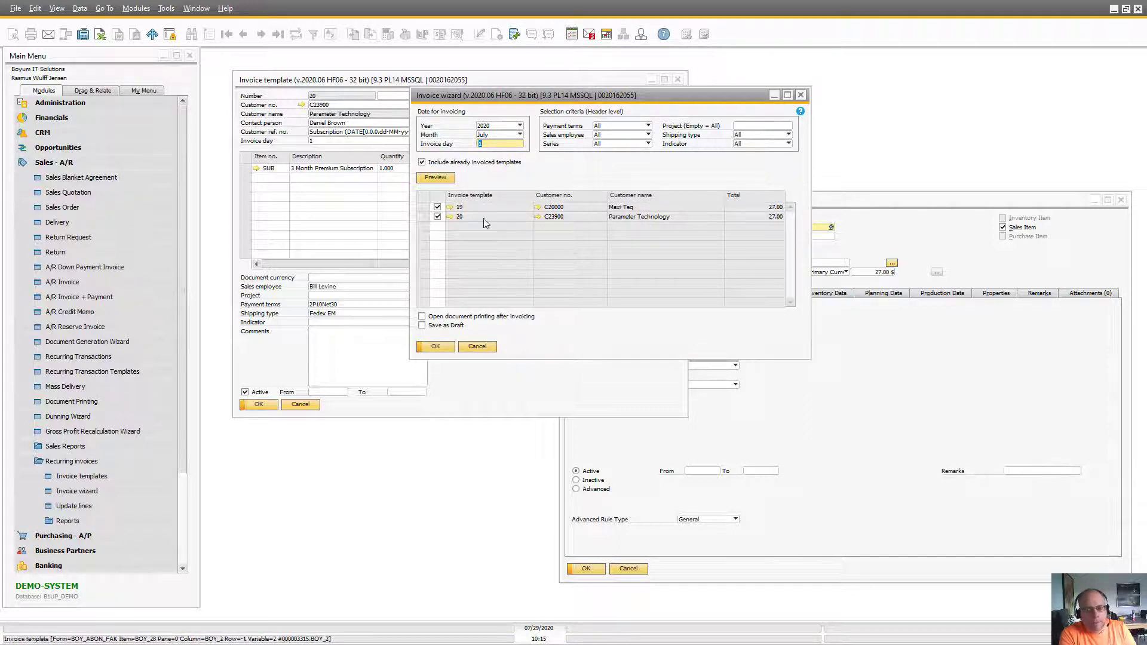
pyautogui.click(468, 349)
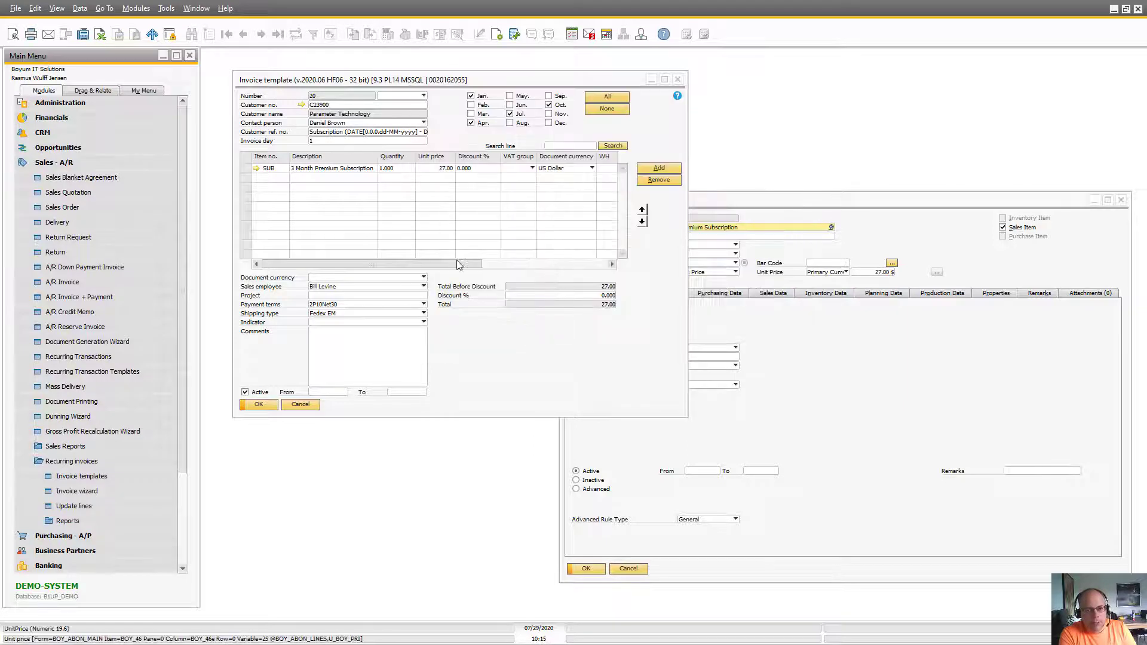
pyautogui.moveTo(457, 263); pyautogui.dragTo(598, 262)
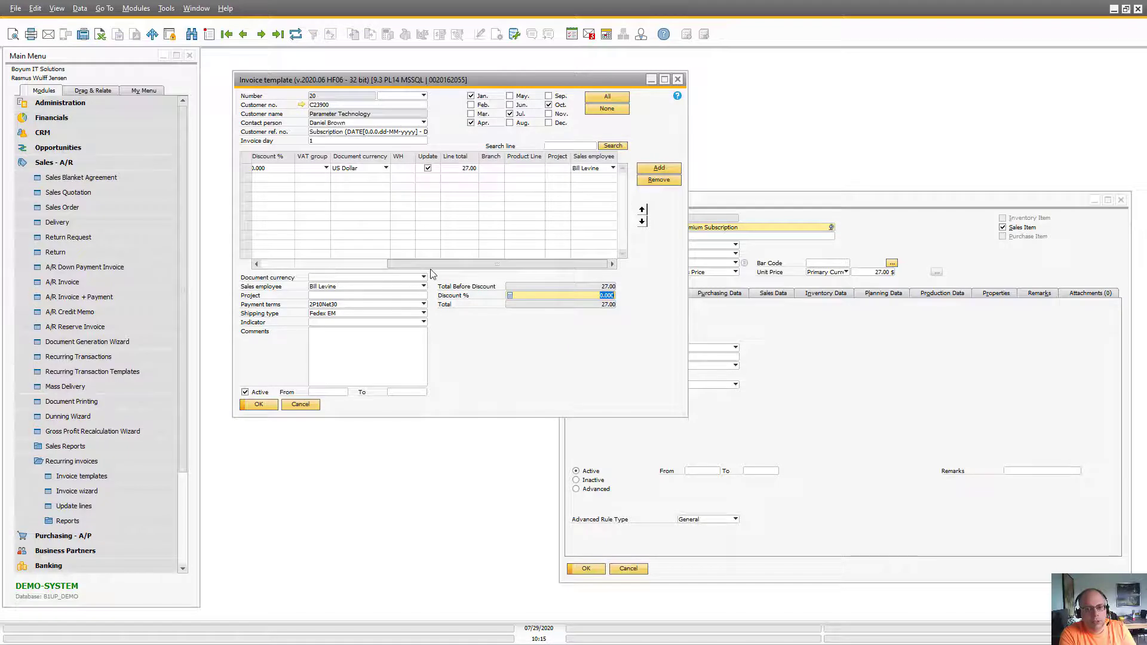
pyautogui.moveTo(429, 268); pyautogui.dragTo(332, 269)
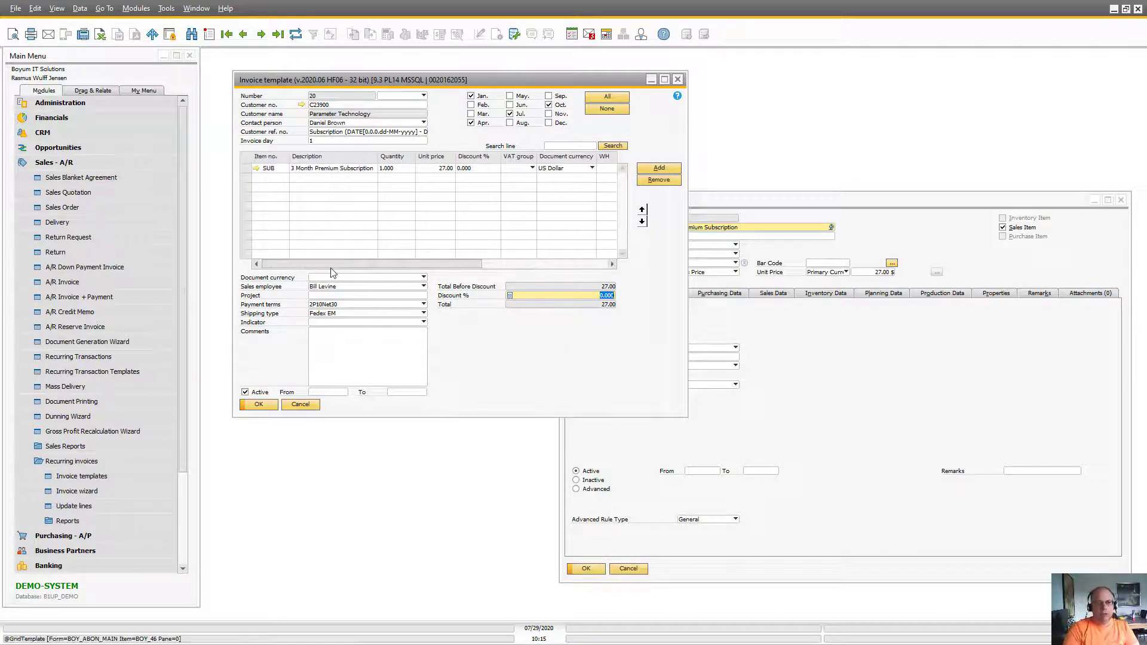